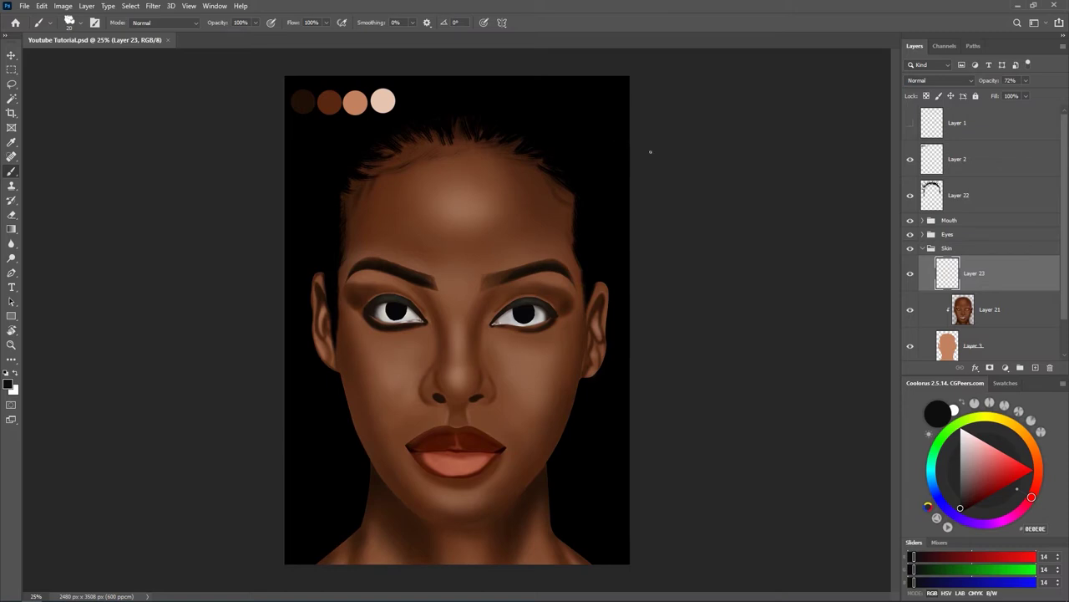
Step: Collapse the Skin group, hide the colour swatches on Layer 2 and unlock the Background layer
left_click(922, 248)
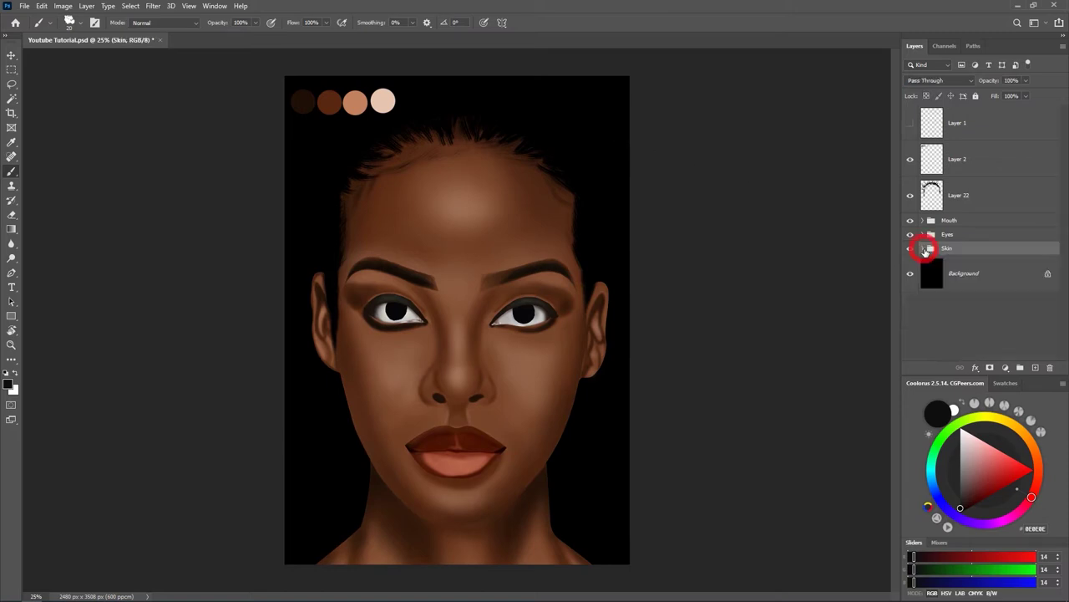
left_click(911, 197)
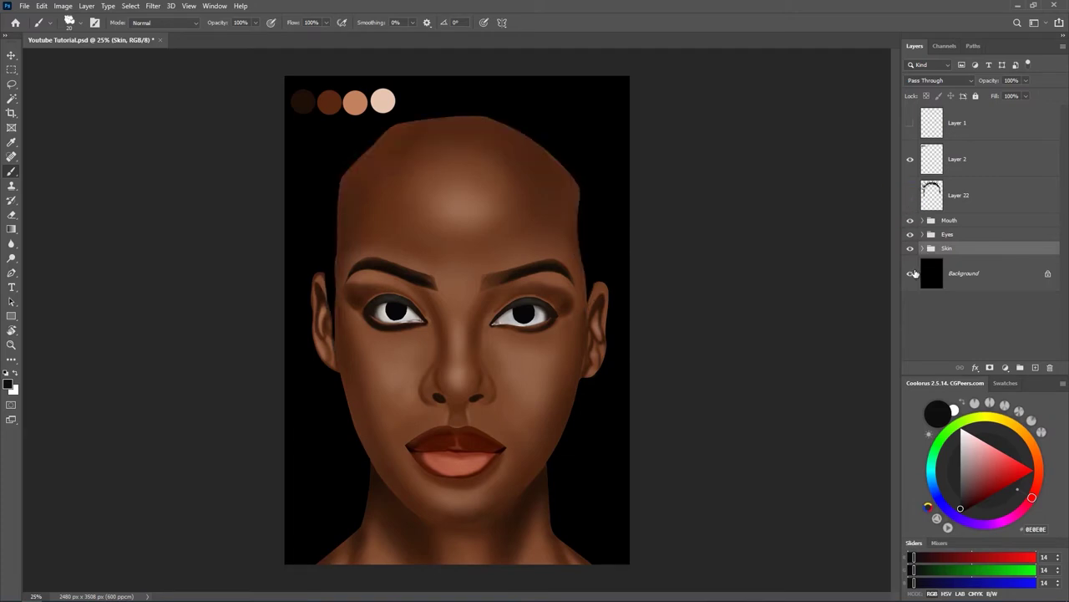
left_click(911, 197)
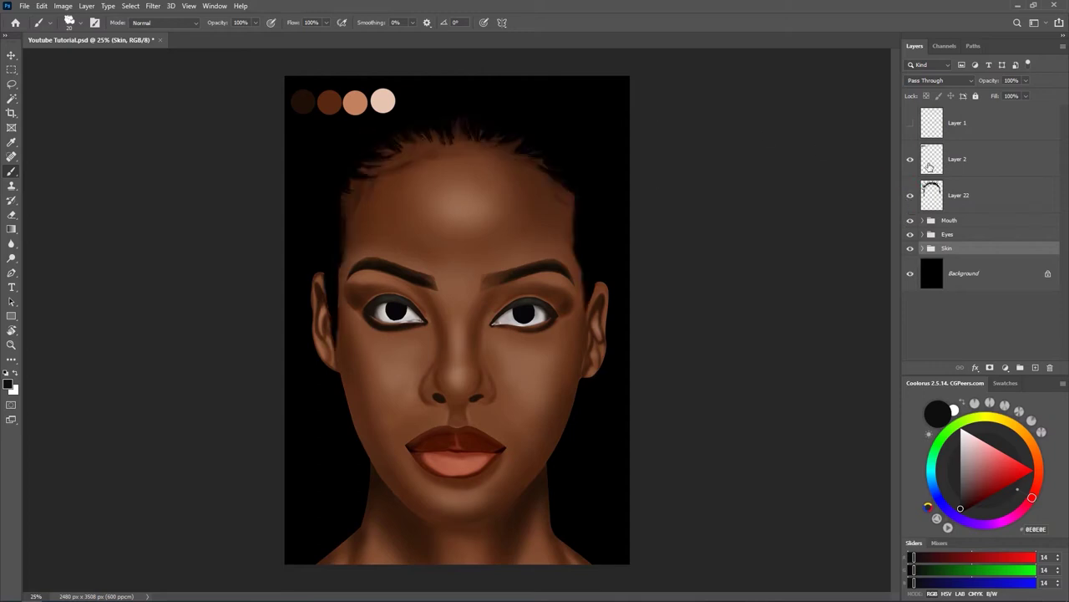
left_click(909, 160)
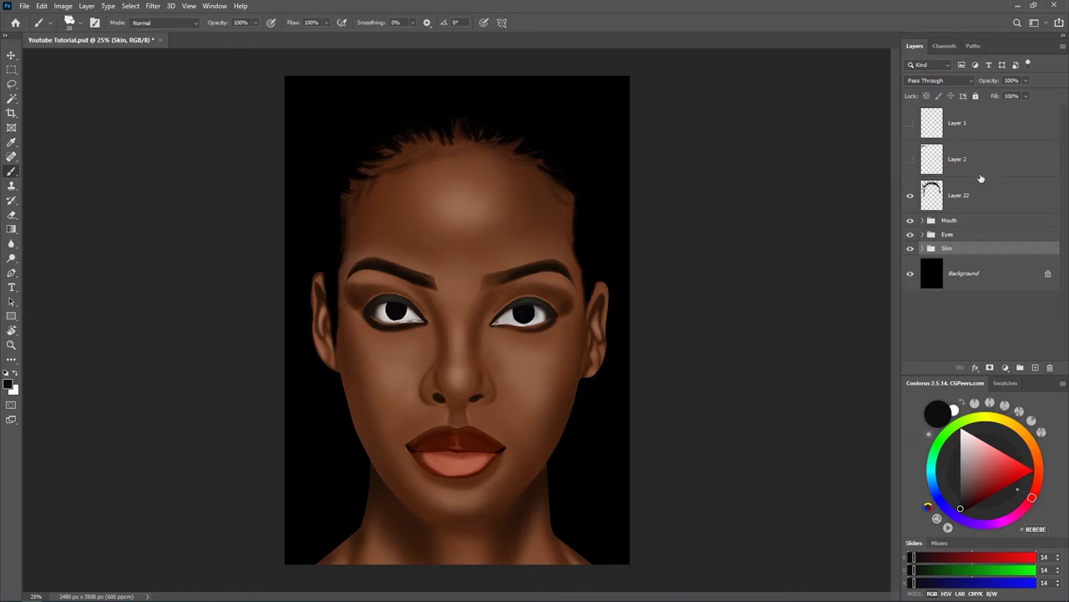
left_click(910, 273)
left_click(1048, 273)
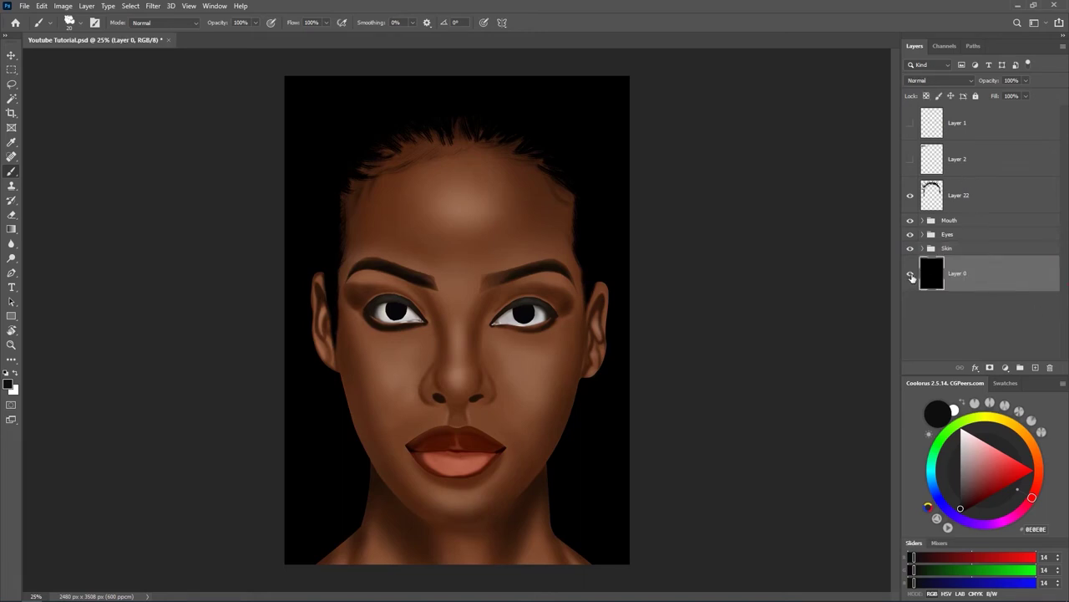
Step: Stamp all visible portrait layers into a new layer above Layer 22, hiding the black Layer 0 only while merging
left_click(976, 196)
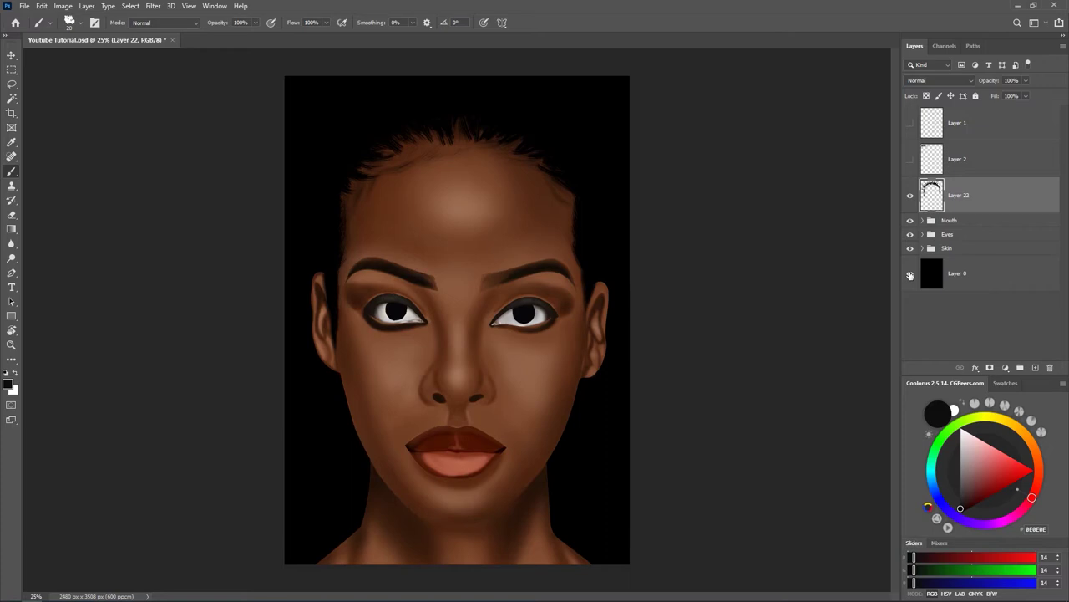
left_click(910, 274)
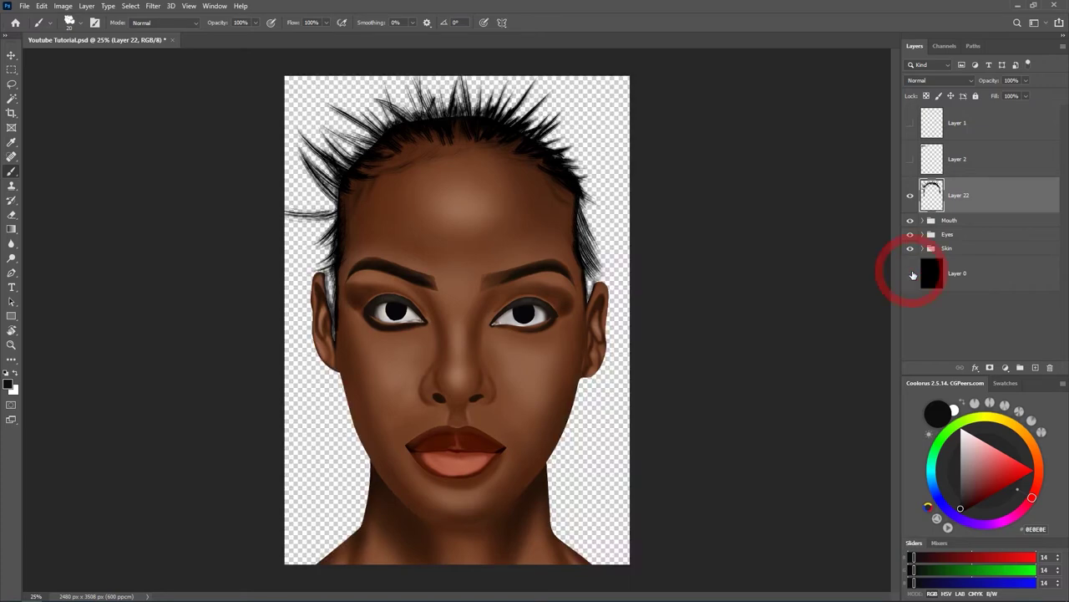
key("ctrl+shift+alt+e")
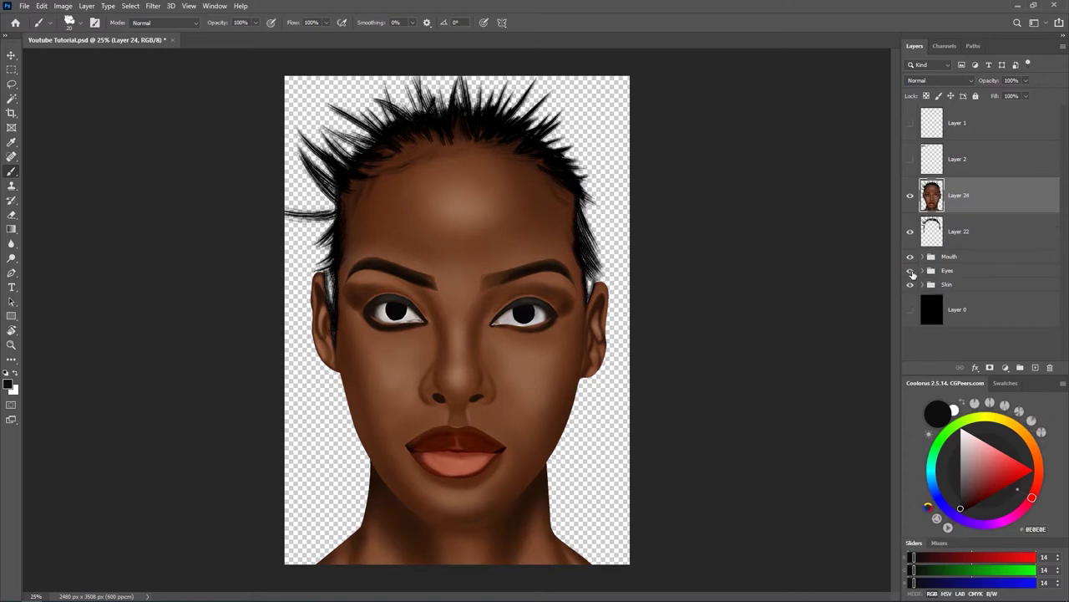
left_click(909, 311)
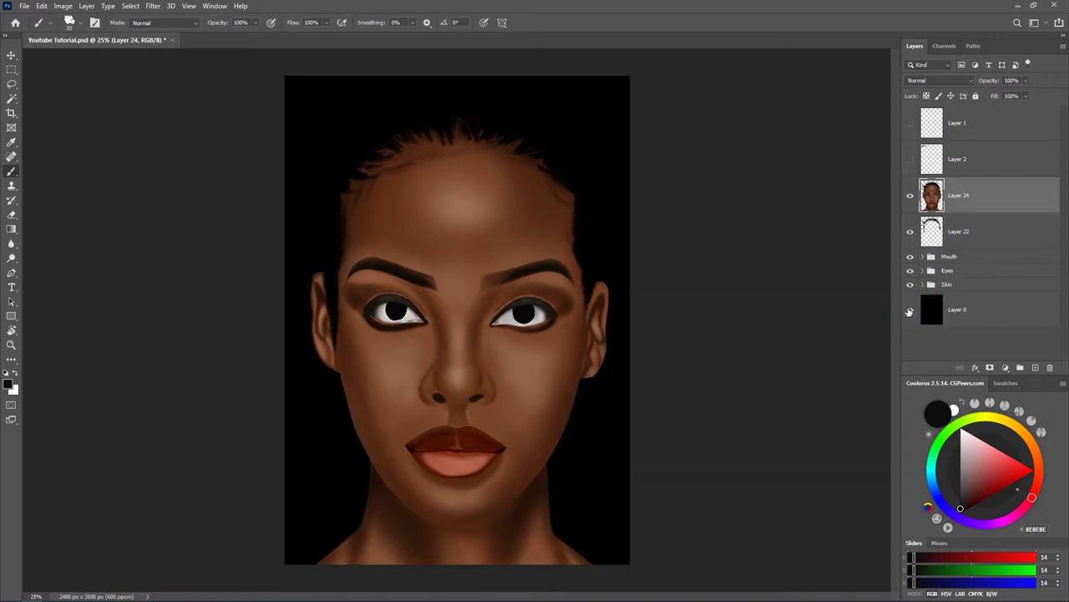
Step: Hide Layer 22 and the Mouth, Eyes and Skin groups, and keep a hidden copy of black Layer 0 beneath them
left_click(911, 231)
left_click_drag(911, 259, 910, 288)
left_click_drag(966, 312, 983, 356)
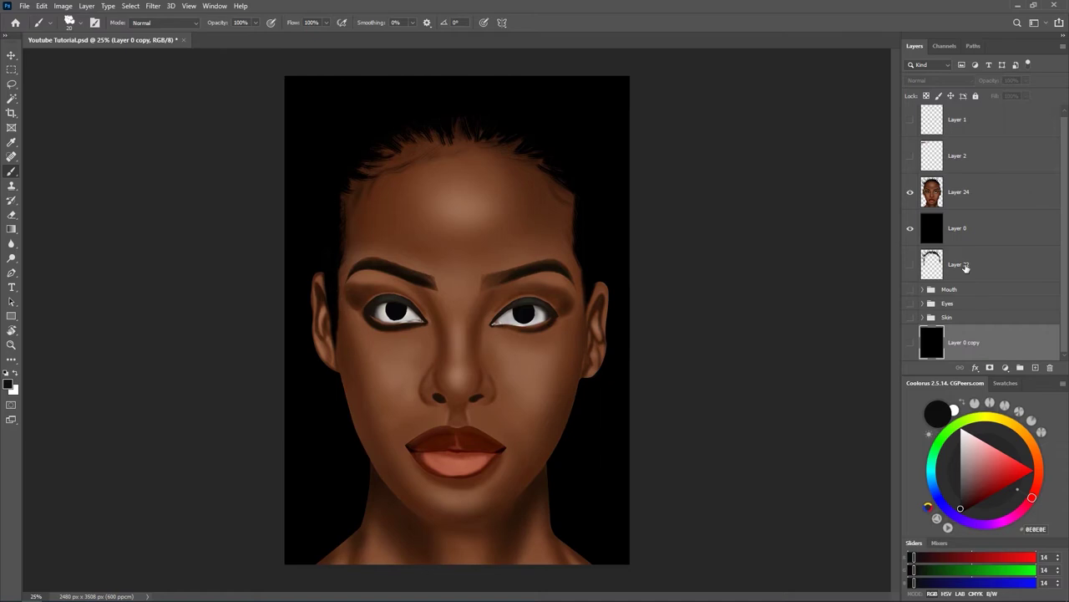
Step: Group Layer 22, the Mouth, Eyes and Skin groups and Layer 0 copy as "Final", and hide the group
left_click(965, 266)
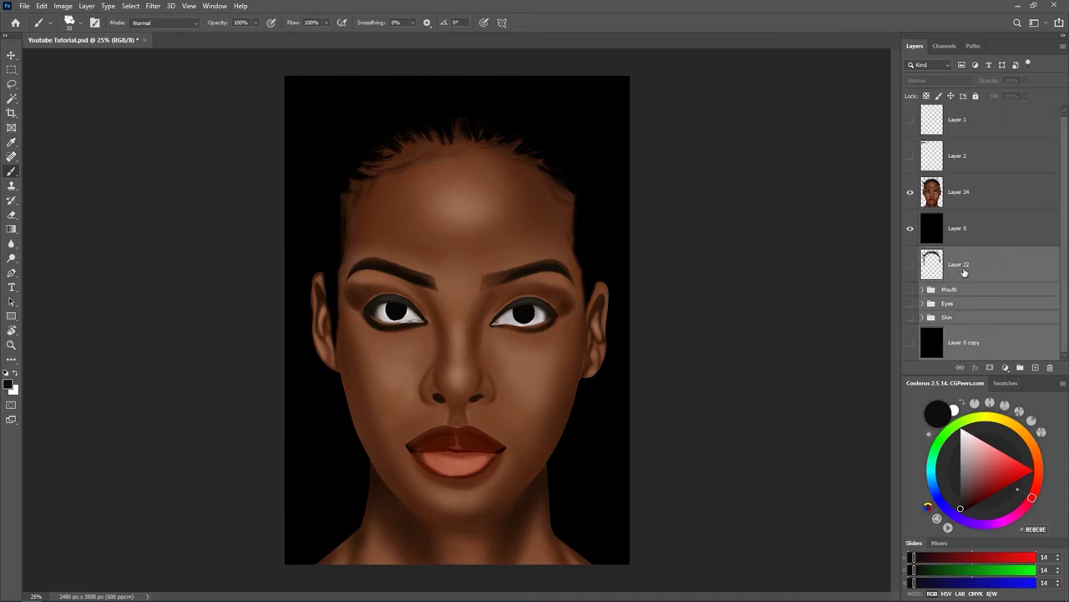
key("ctrl+g")
double_click(952, 257)
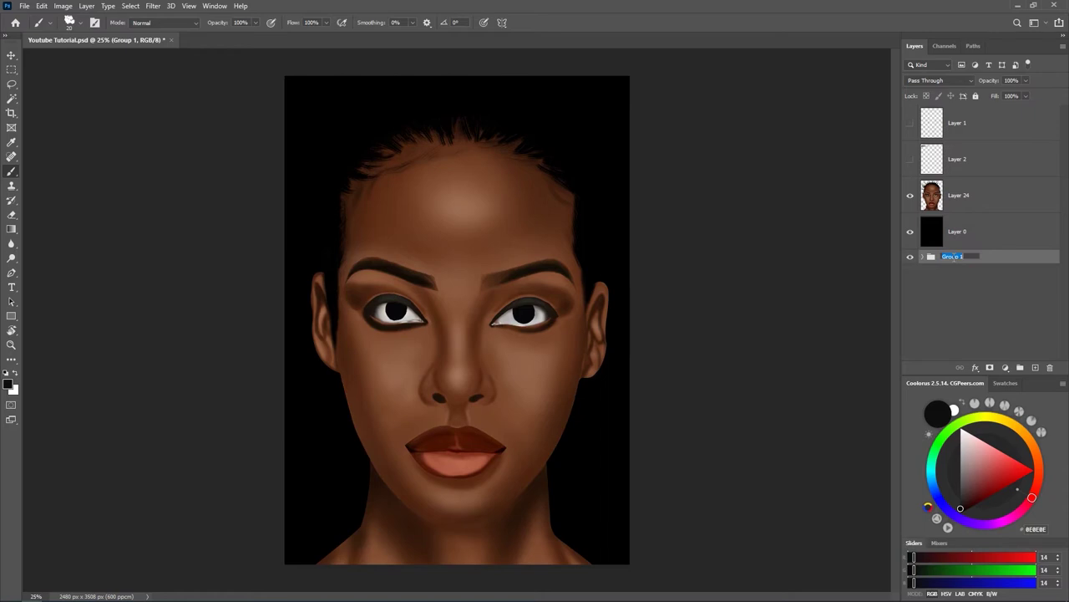
type("F")
type("amily")
type("cial")
key("BackSpace")
key("BackSpace")
key("BackSpace")
key("BackSpace")
key("BackSpace")
type("inal")
key("Return")
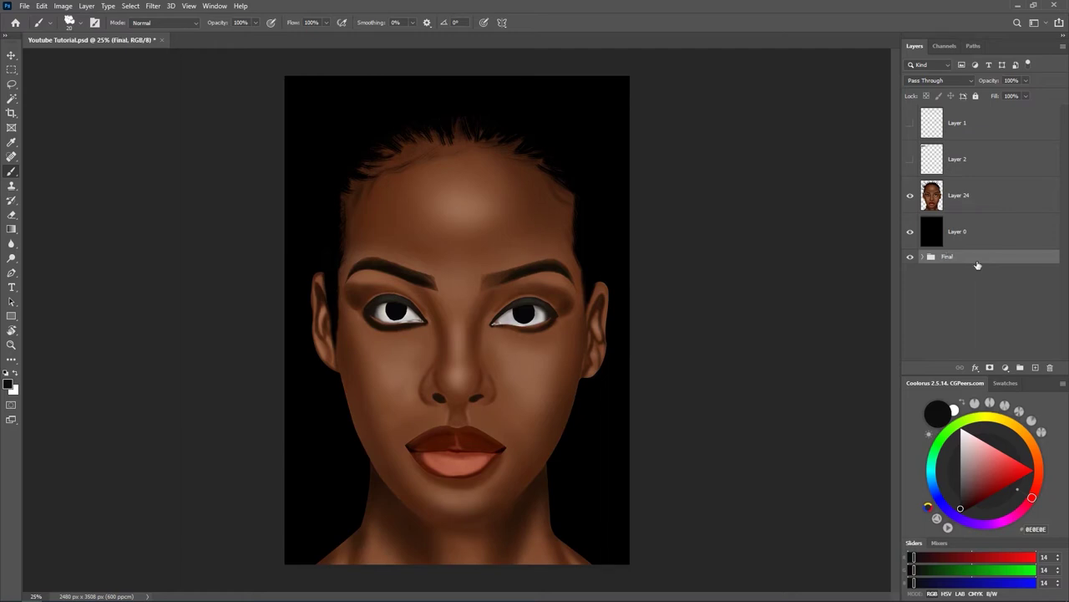
left_click(910, 258)
Step: Set up the Blur tool for the merged portrait on Layer 24, with brush size 79 and 100% strength
left_click(967, 200)
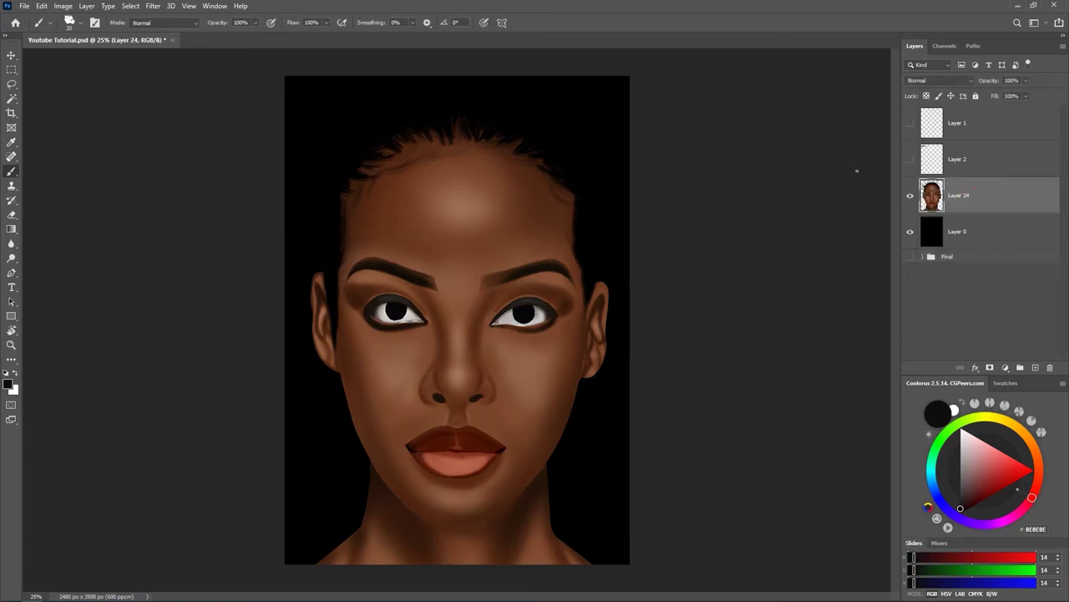
scroll(454, 438, "up", 3)
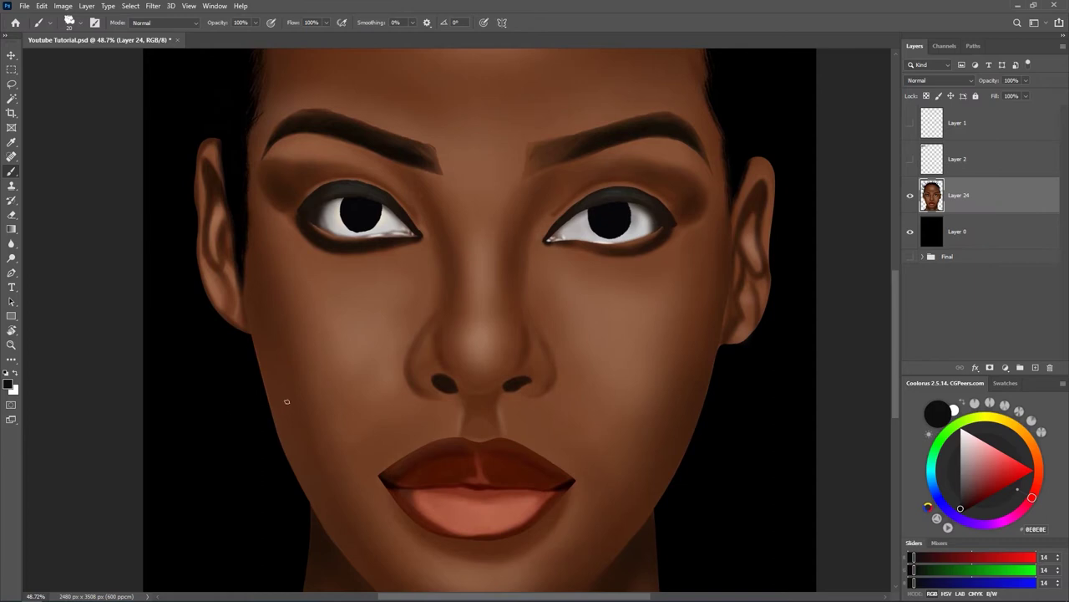
left_click(11, 245)
right_click(11, 245)
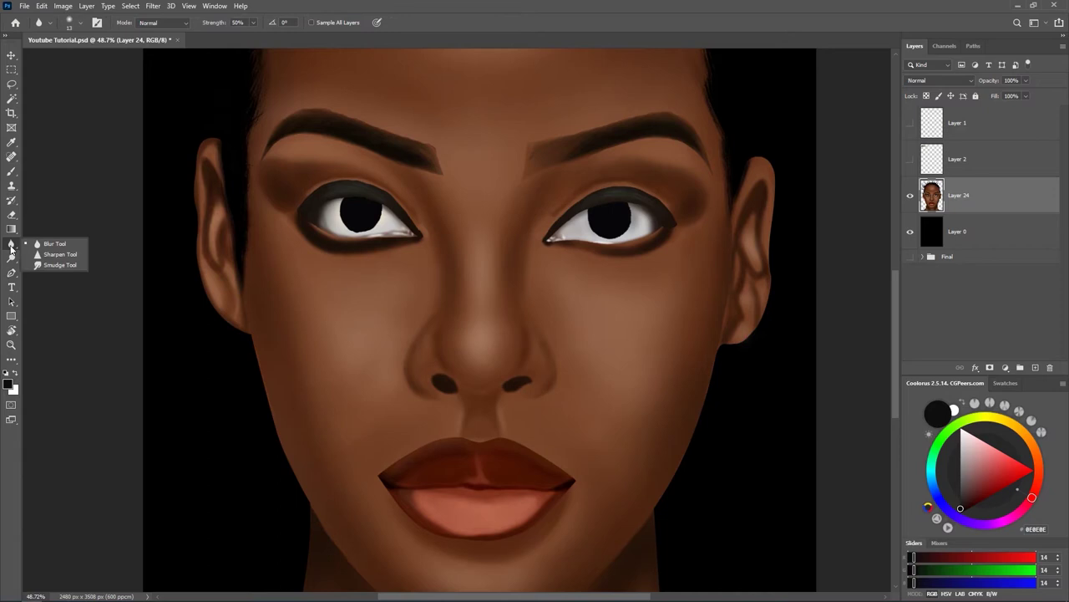
left_click(52, 243)
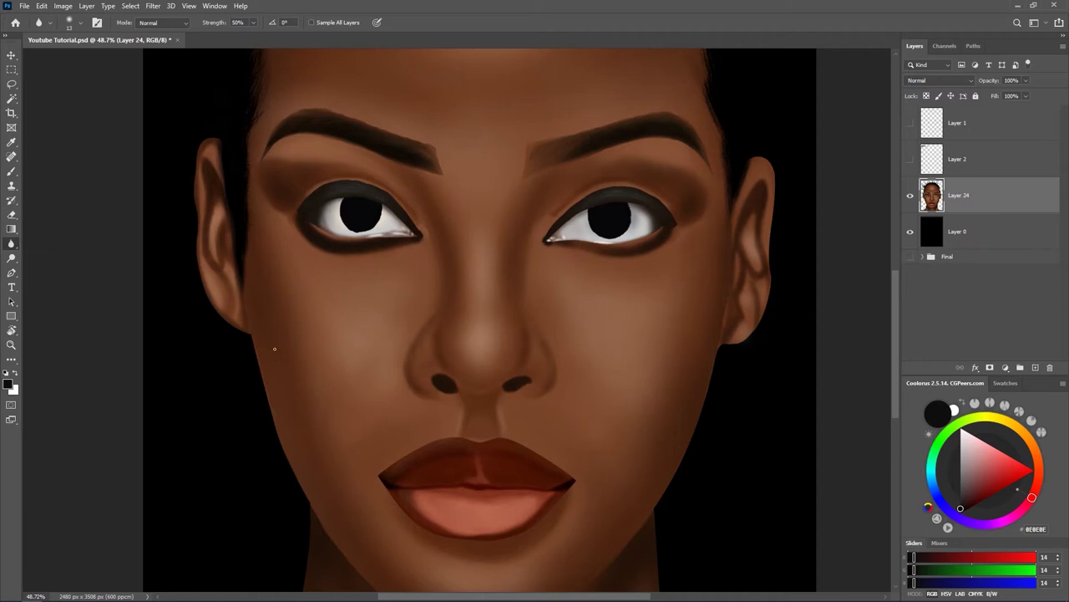
mouse_move(265, 359)
left_mouse_down()
mouse_move(287, 355)
mouse_move(278, 361)
left_mouse_up()
left_click_drag(221, 26, 287, 34)
Step: Blur the hard outline of the jaw, cheek and ear on the image's left side of the portrait
mouse_move(291, 415)
left_mouse_down()
mouse_move(310, 317)
mouse_move(301, 336)
left_mouse_up()
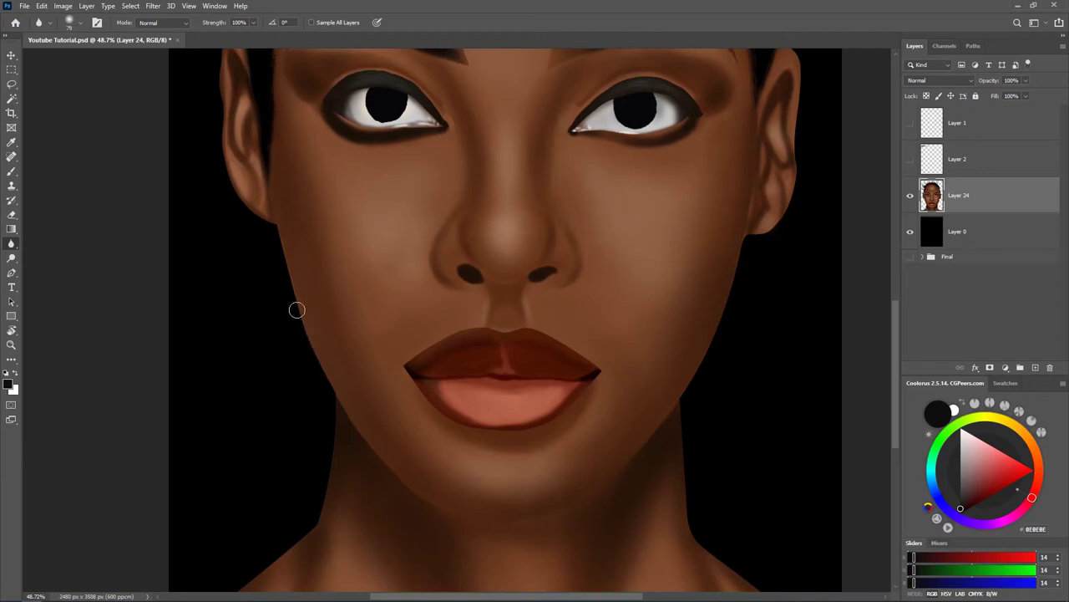
left_click_drag(325, 373, 325, 374)
left_click_drag(351, 311, 388, 357)
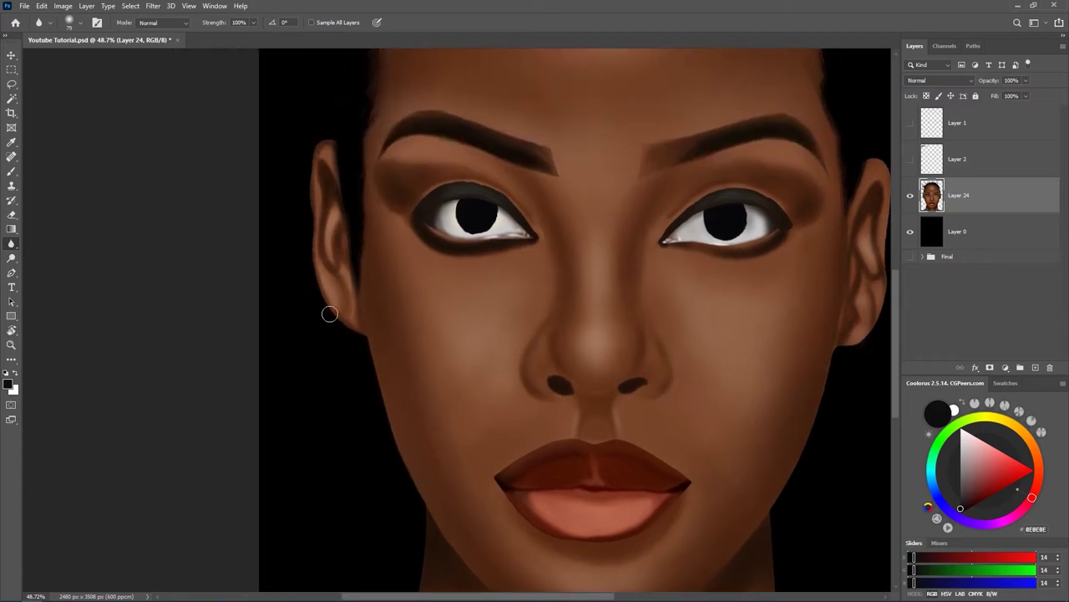
left_click_drag(310, 275, 311, 274)
left_click_drag(321, 195, 299, 287)
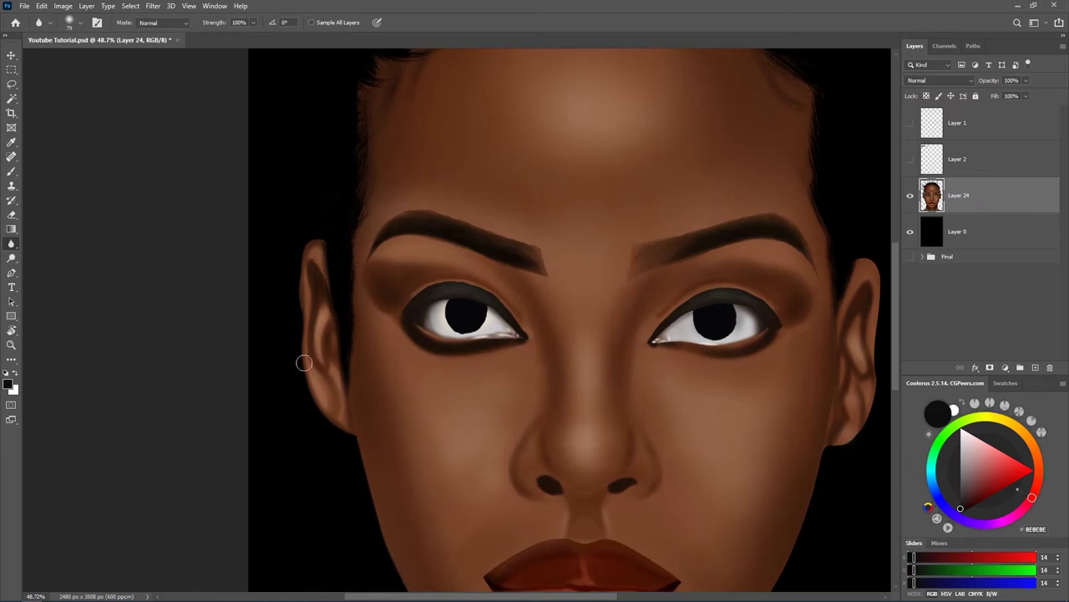
left_click_drag(368, 401, 321, 241)
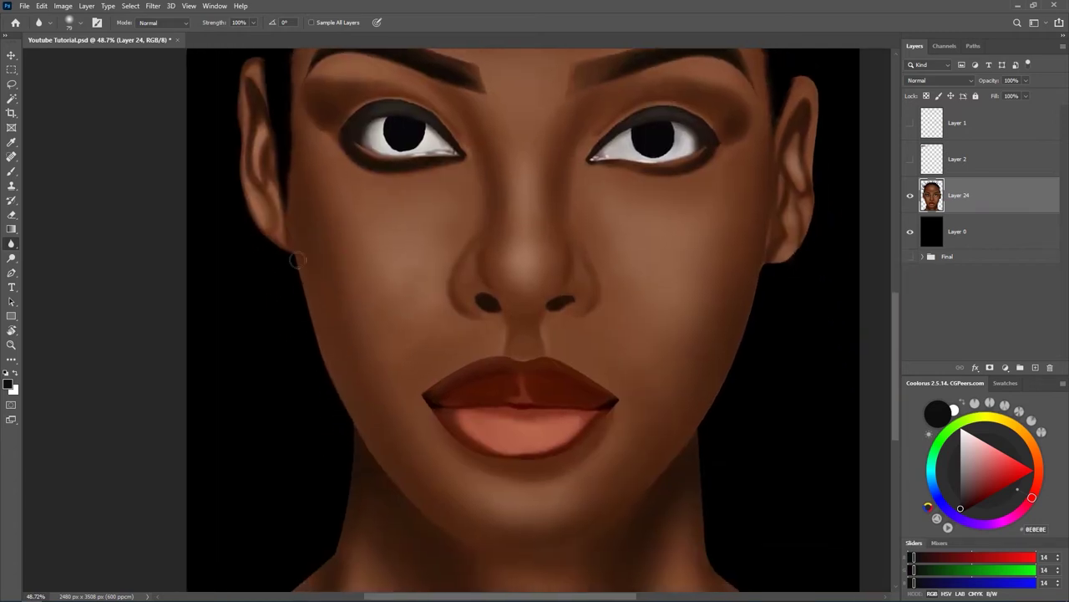
Step: Blur the outlines of the neck and shoulders and the face edge on the image's right side
left_click_drag(380, 288, 381, 250)
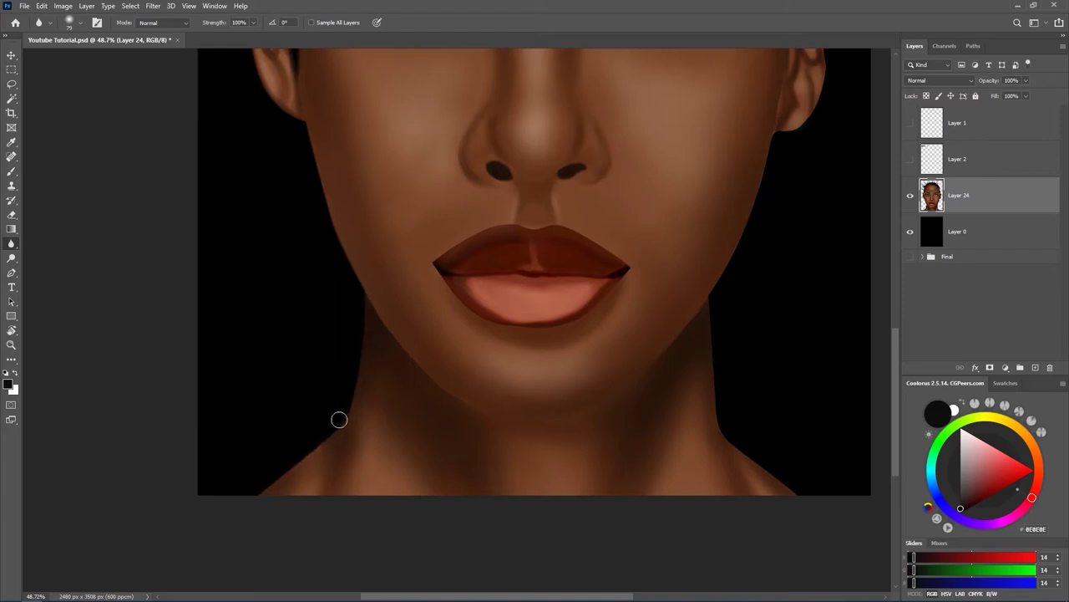
left_click_drag(479, 393, 315, 401)
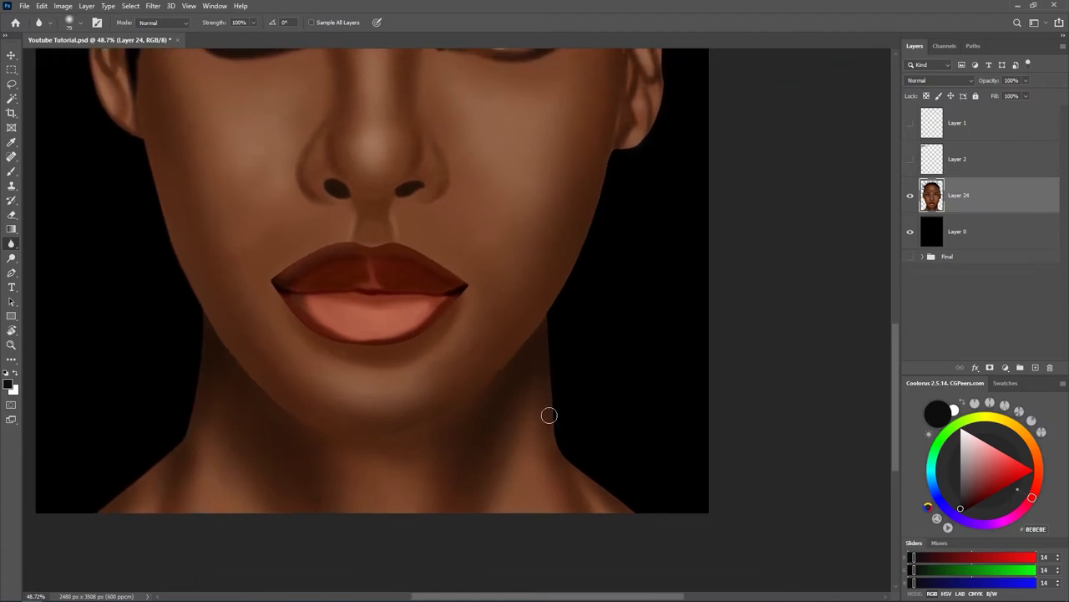
mouse_move(573, 461)
left_mouse_down()
mouse_move(616, 496)
mouse_move(564, 452)
left_mouse_up()
mouse_move(552, 316)
left_mouse_down()
mouse_move(566, 268)
mouse_move(503, 351)
mouse_move(554, 239)
mouse_move(554, 252)
left_mouse_up()
mouse_move(506, 365)
left_mouse_down()
mouse_move(558, 228)
mouse_move(591, 209)
mouse_move(575, 220)
mouse_move(607, 183)
mouse_move(612, 150)
mouse_move(503, 360)
mouse_move(525, 211)
mouse_move(521, 326)
mouse_move(528, 296)
mouse_move(521, 329)
mouse_move(526, 227)
mouse_move(506, 208)
mouse_move(520, 201)
mouse_move(530, 225)
mouse_move(508, 206)
mouse_move(515, 199)
mouse_move(529, 210)
mouse_move(525, 306)
mouse_move(519, 224)
mouse_move(519, 353)
mouse_move(507, 377)
mouse_move(512, 361)
mouse_move(471, 385)
mouse_move(502, 379)
mouse_move(515, 324)
mouse_move(519, 336)
mouse_move(478, 390)
mouse_move(505, 369)
mouse_move(517, 328)
mouse_move(507, 201)
left_mouse_up()
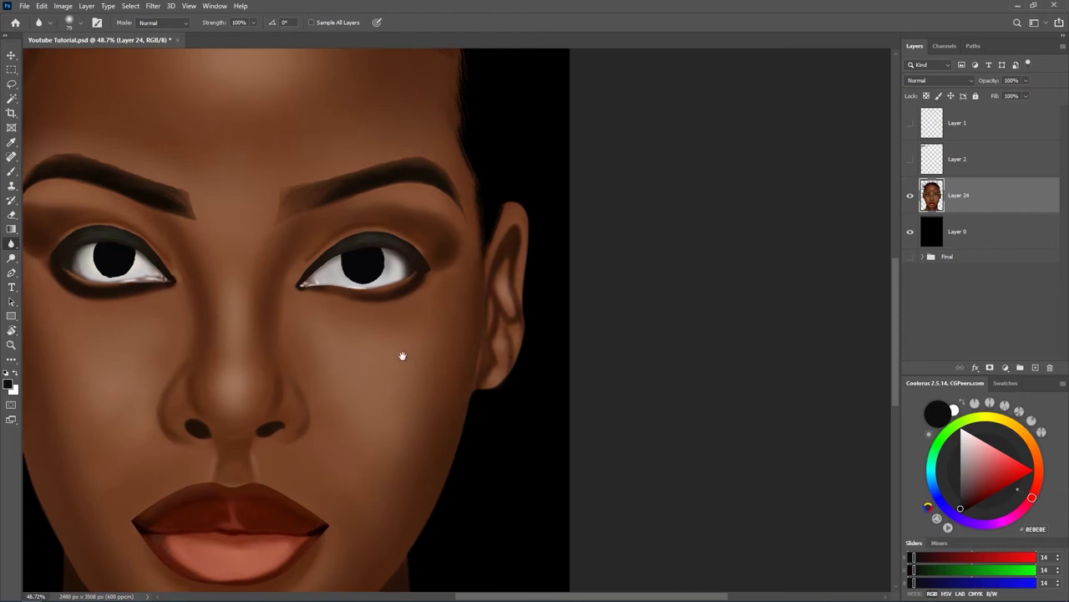
left_click_drag(401, 359, 558, 290)
scroll(589, 350, "down", 5)
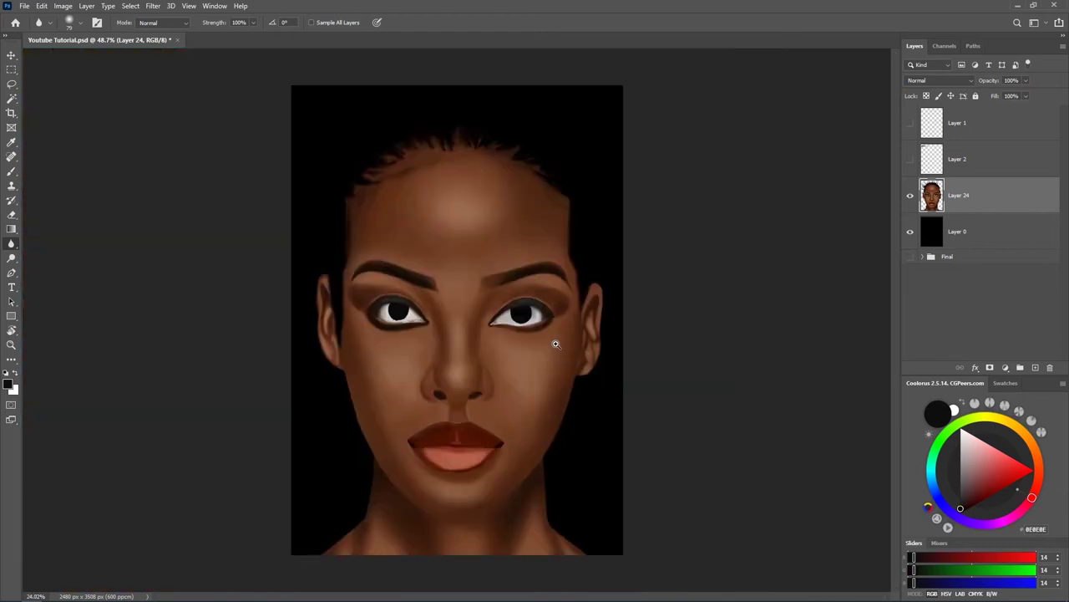
scroll(553, 358, "up", 2)
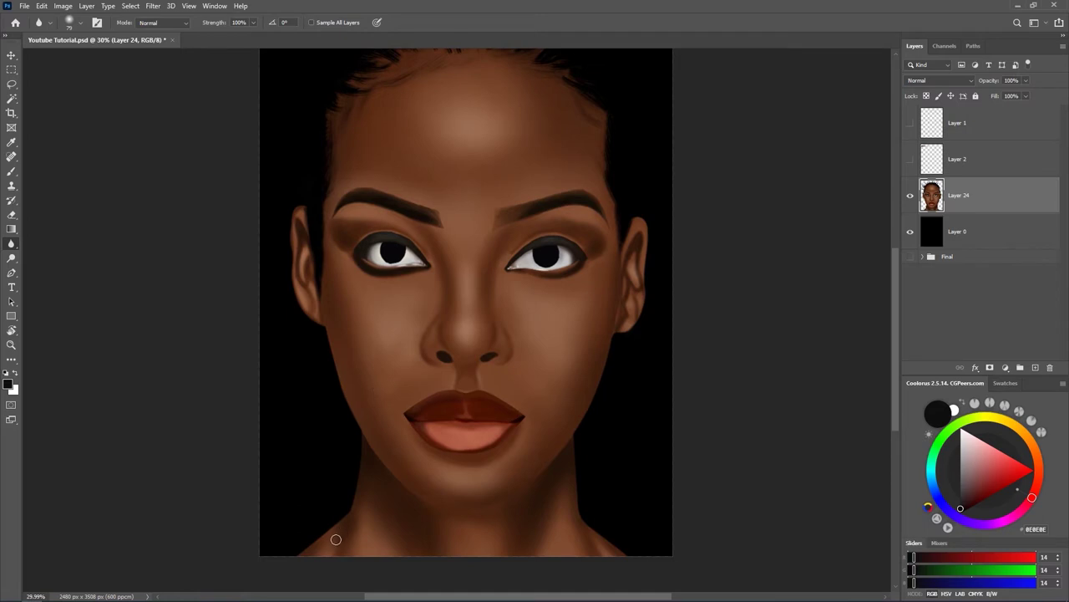
left_click(294, 514)
left_click_drag(474, 325, 479, 371)
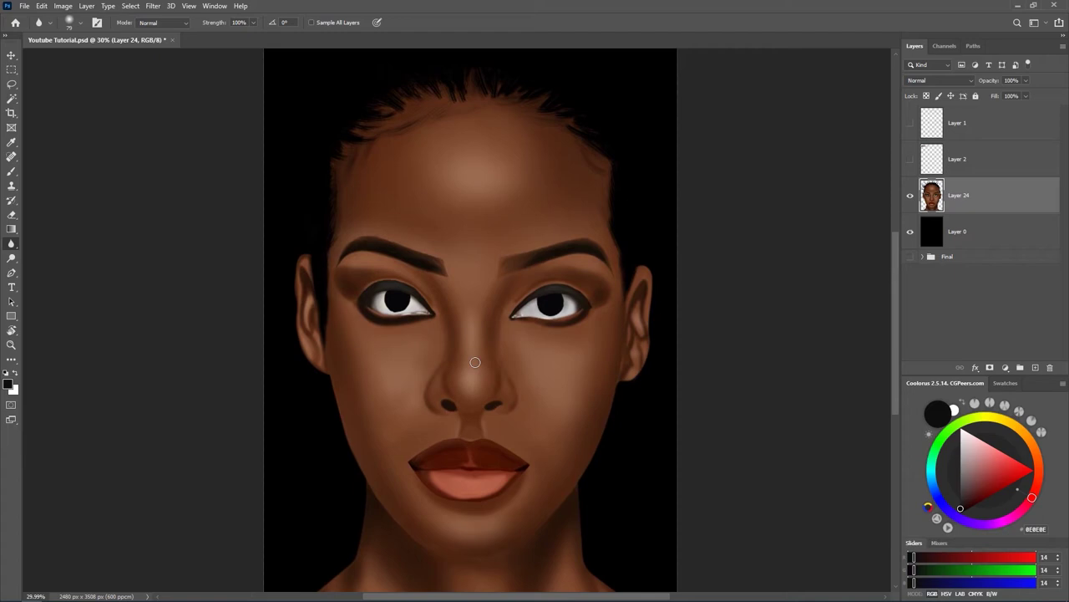
left_click_drag(582, 406, 568, 387)
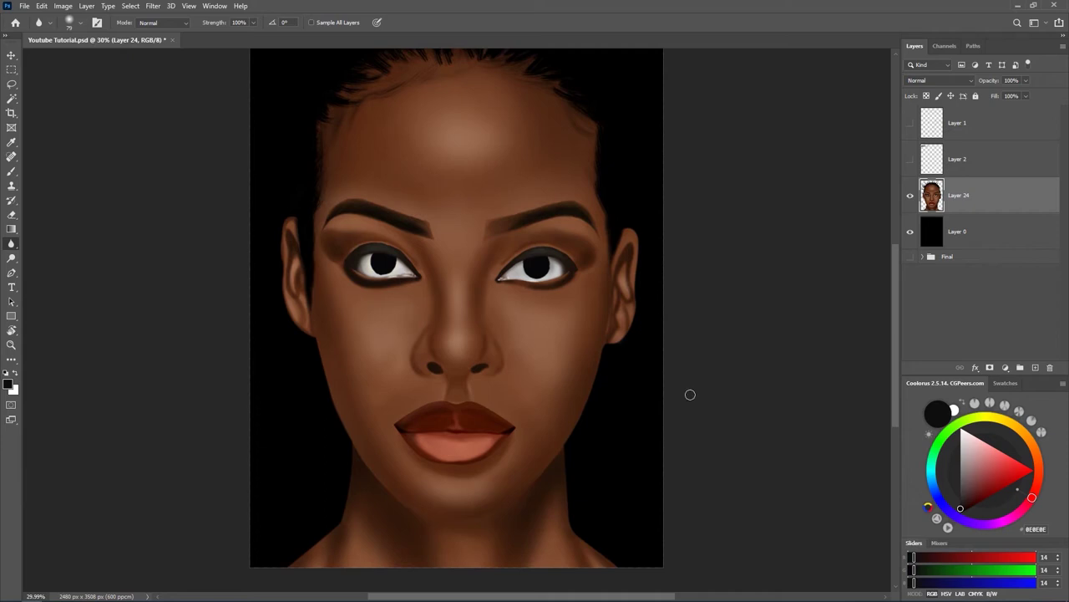
Step: Add a Hue/Saturation adjustment layer above the merged portrait and set its hue to -5
left_click(1005, 367)
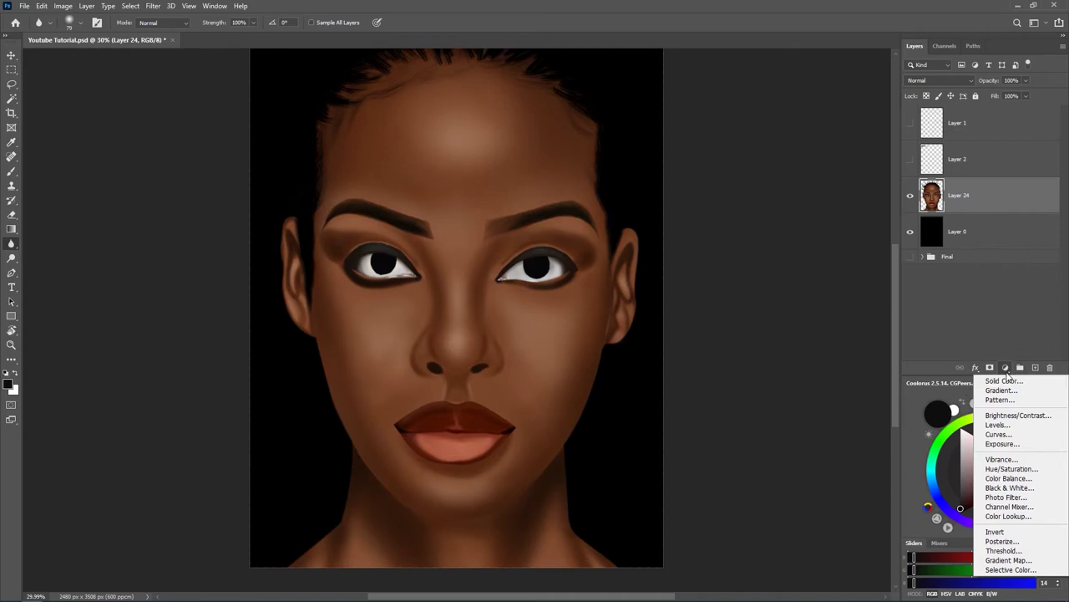
left_click(1011, 470)
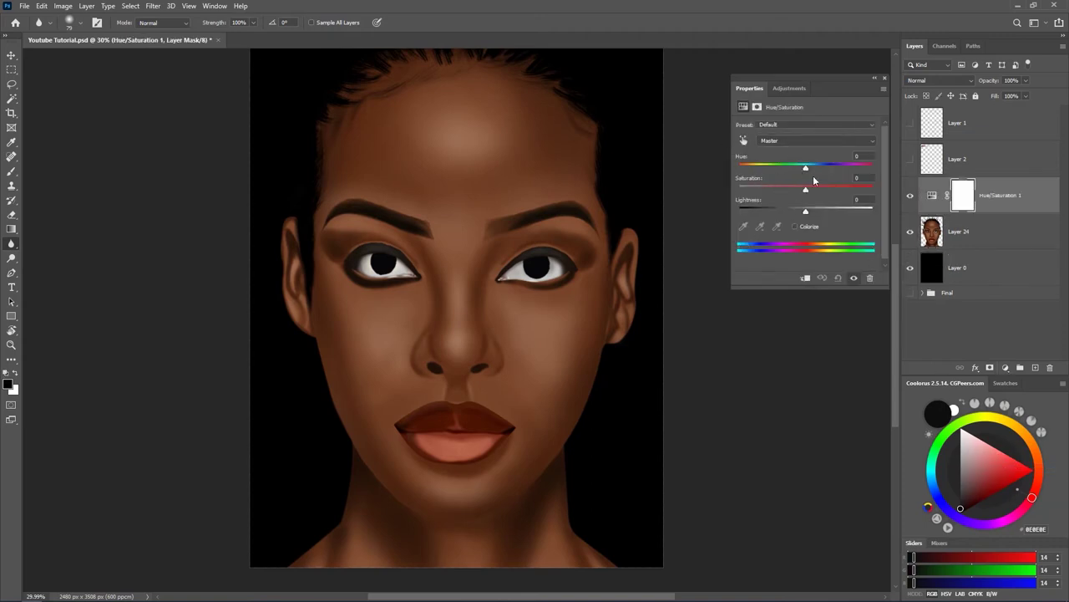
left_click_drag(808, 172, 806, 169)
mouse_move(809, 171)
left_mouse_down()
mouse_move(786, 171)
mouse_move(804, 172)
left_mouse_up()
mouse_move(807, 213)
left_mouse_down()
mouse_move(781, 213)
mouse_move(822, 214)
mouse_move(799, 214)
left_mouse_up()
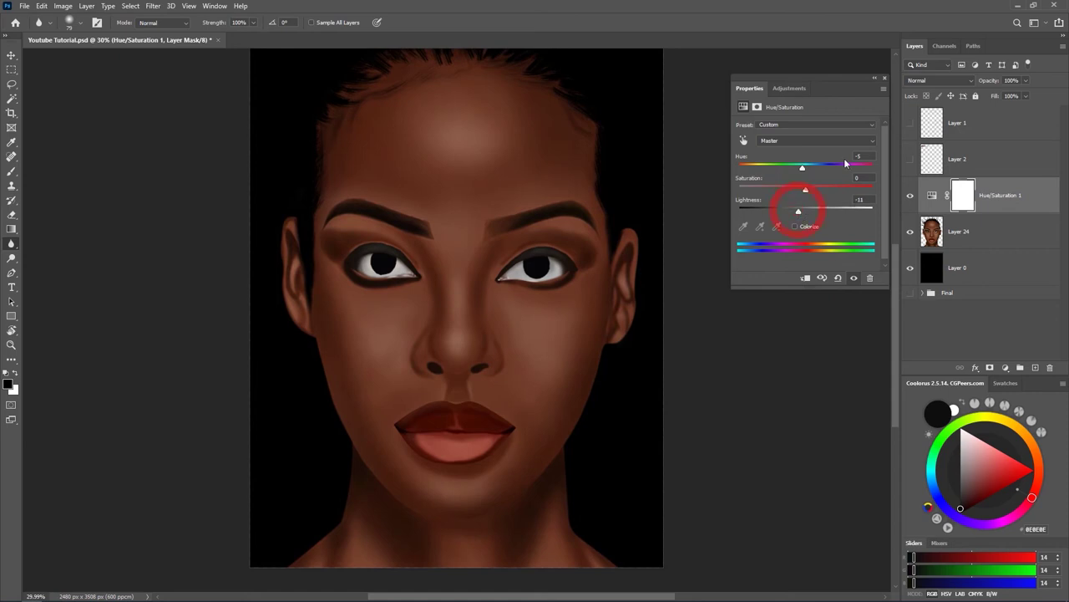
left_click(868, 201)
type("0")
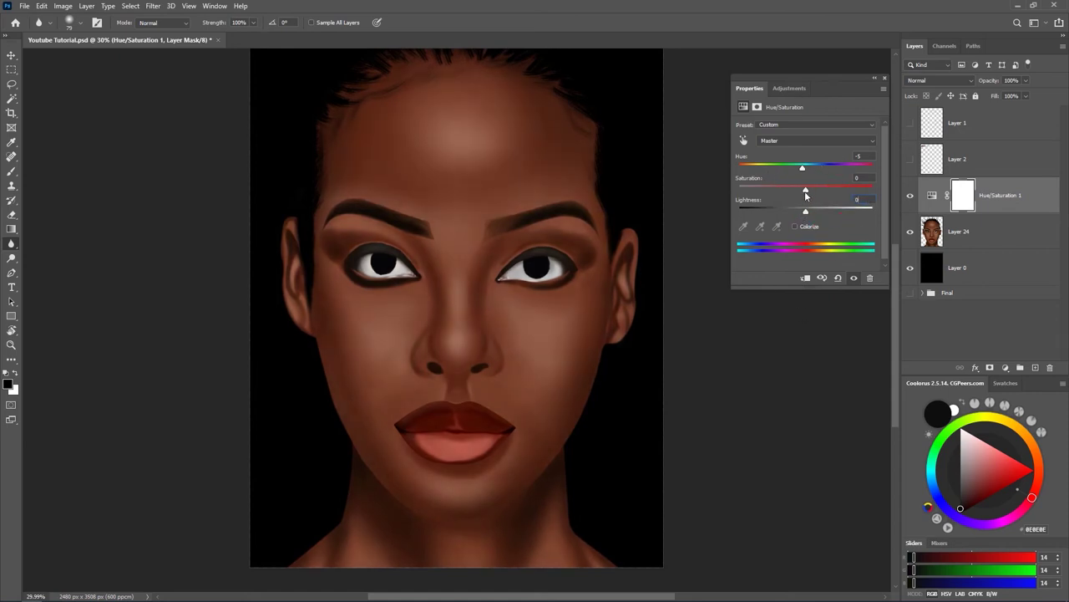
Step: Lower the saturation of the Hue/Saturation adjustment slightly and close its settings
left_click_drag(807, 192, 801, 193)
left_click_drag(799, 192, 802, 193)
left_click(884, 78)
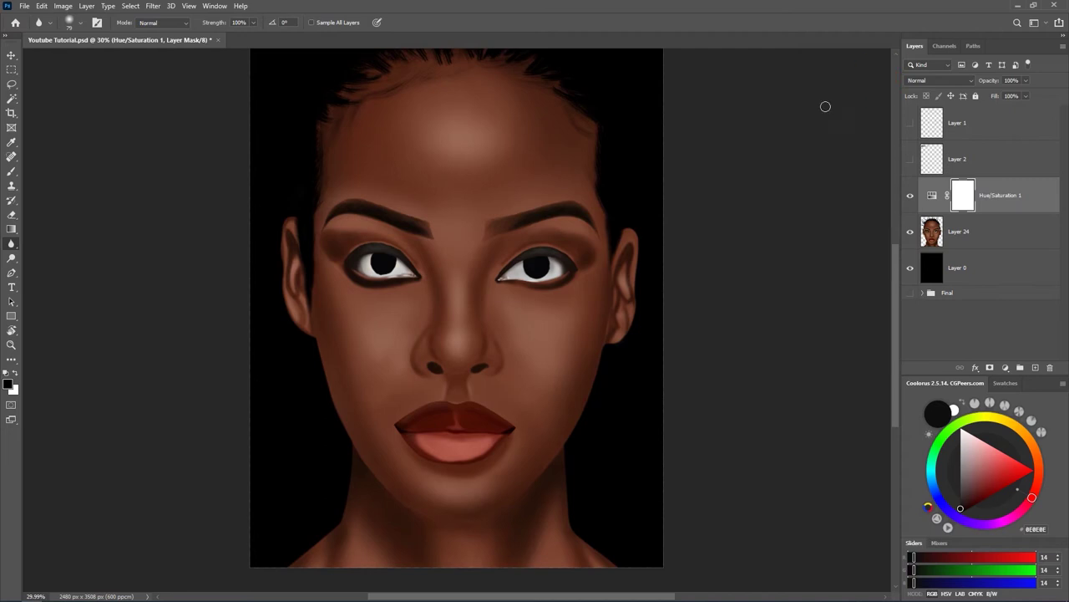
Step: Merge the Hue/Saturation adjustment, the Layer 24 portrait and the black Layer 0 into a single layer
left_click(911, 198)
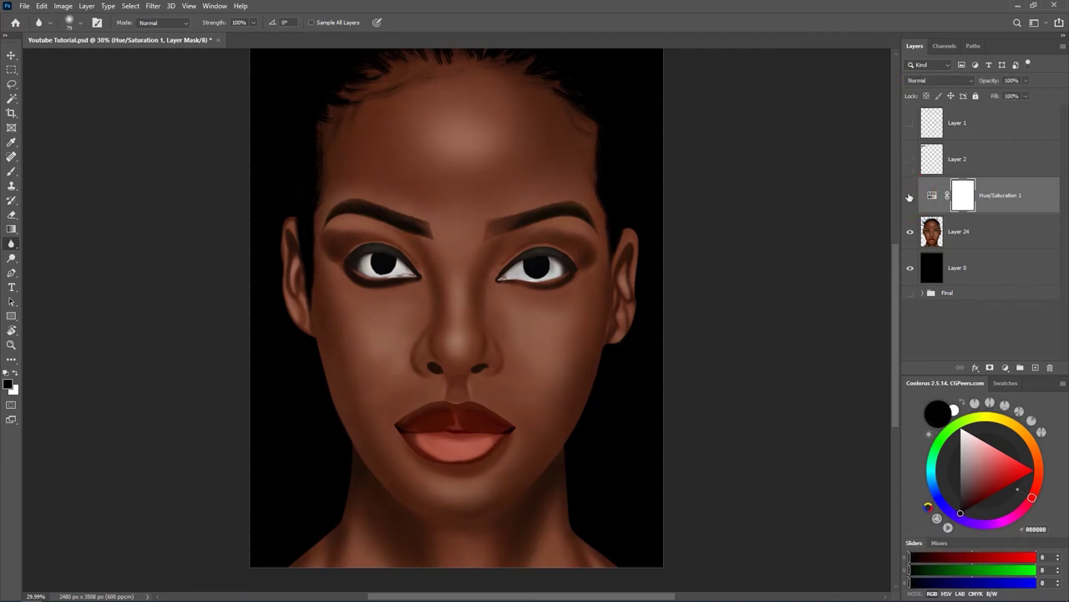
left_click(976, 250, "shift")
key("ctrl+e")
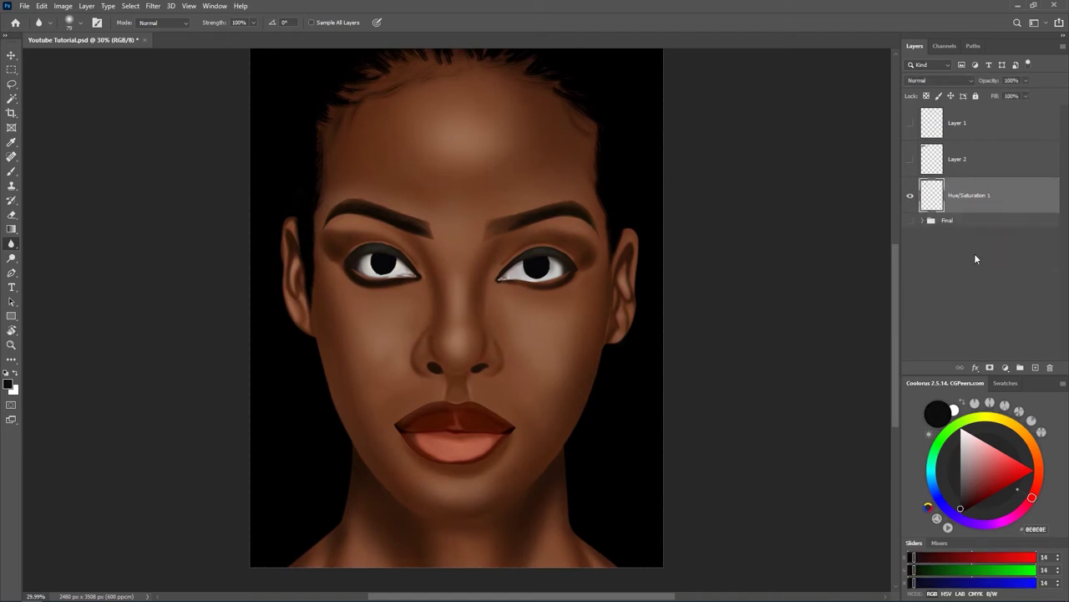
Step: Undo the three-layer merge and merge only the Layer 24 portrait with the black Layer 0, keeping Hue/Saturation 1 separate and hidden
key("ctrl+z")
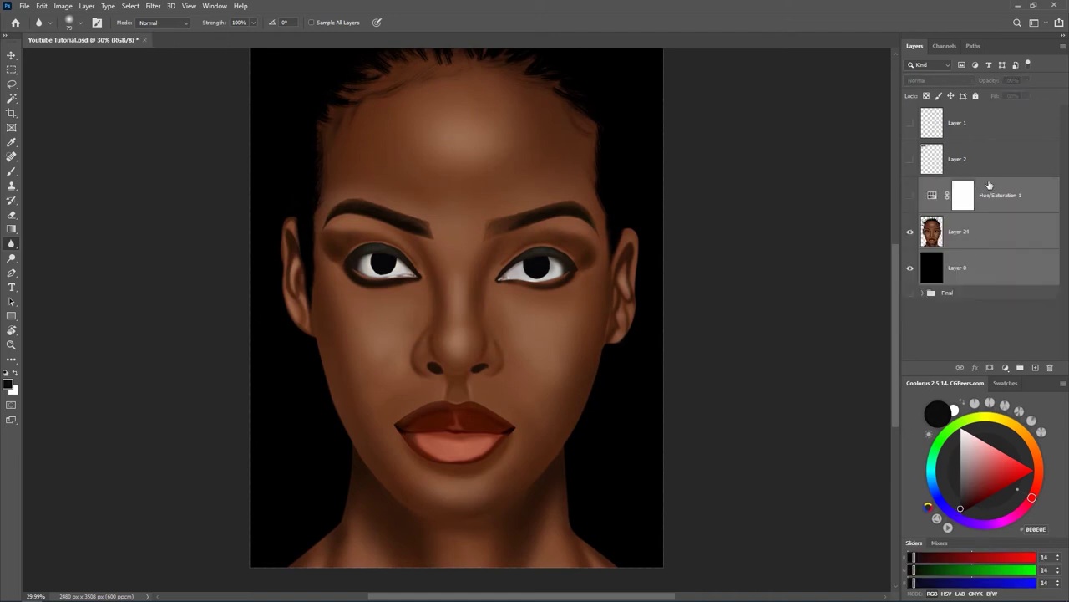
key("ctrl+z")
key("ctrl+z")
key("ctrl+z")
key("ctrl+z")
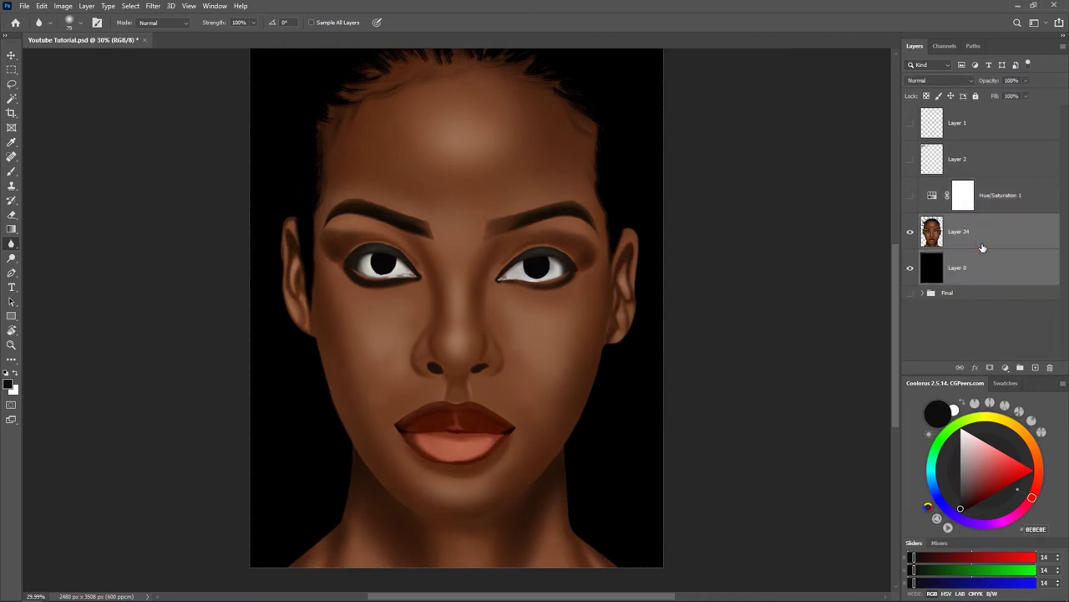
key("ctrl+z")
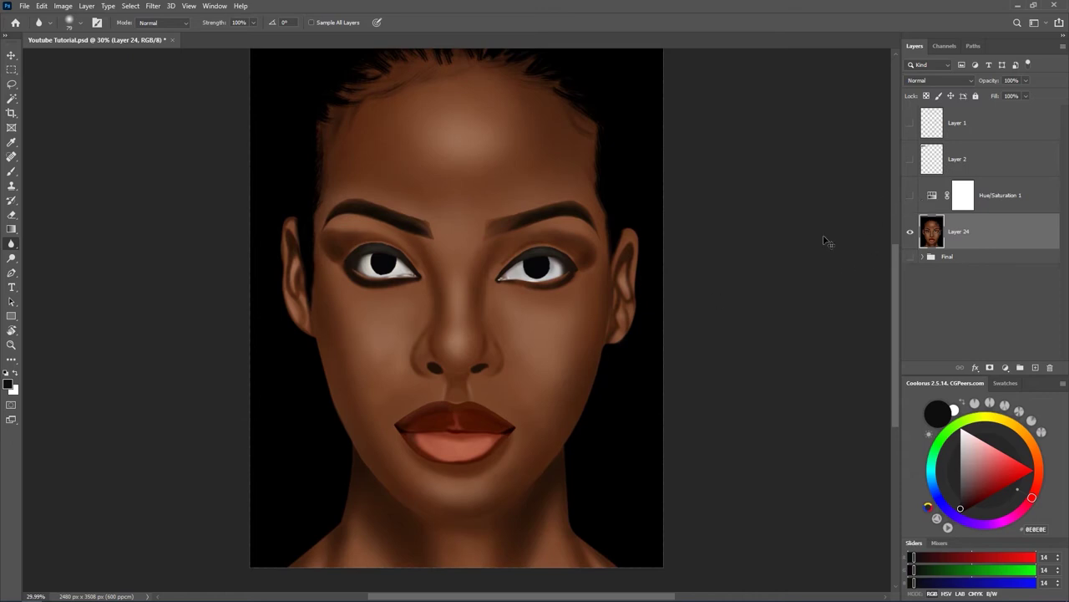
Step: Duplicate the merged Layer 24 and set the copy's blend mode to Vivid Light
key("ctrl+j")
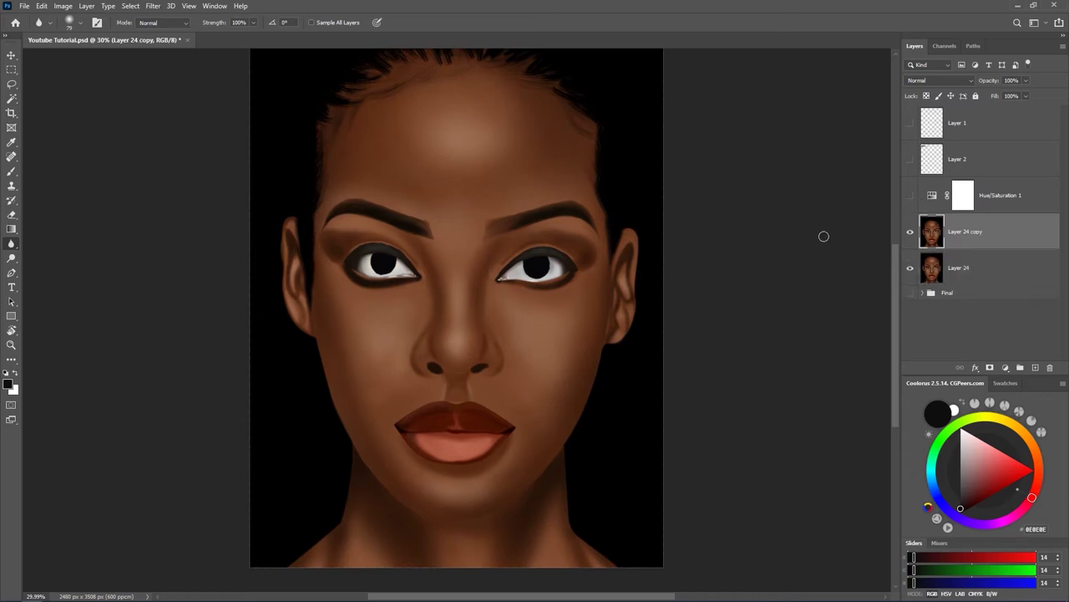
left_click(956, 82)
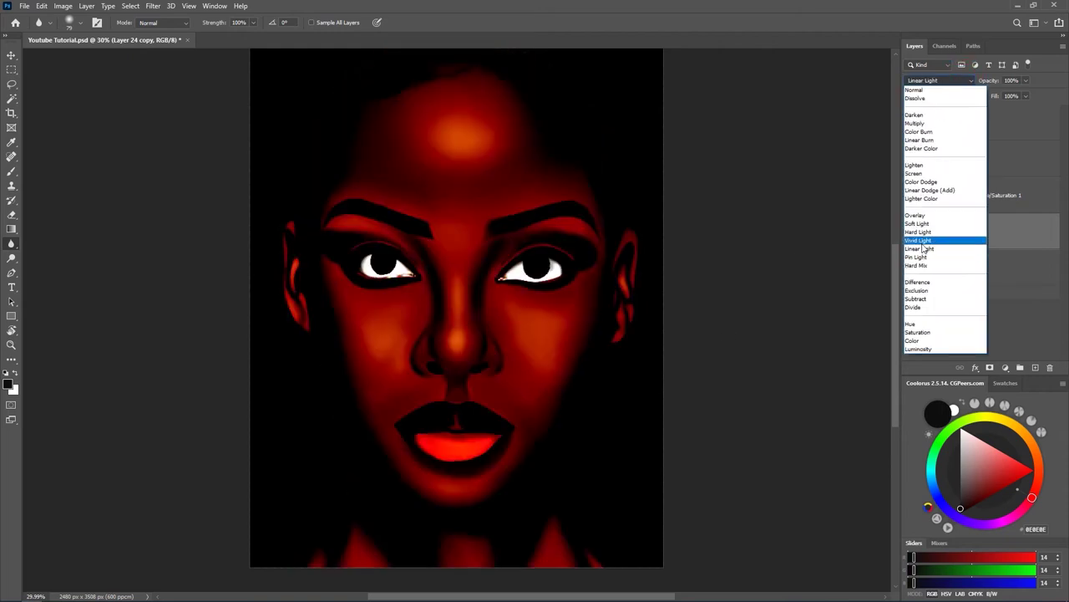
left_click(919, 240)
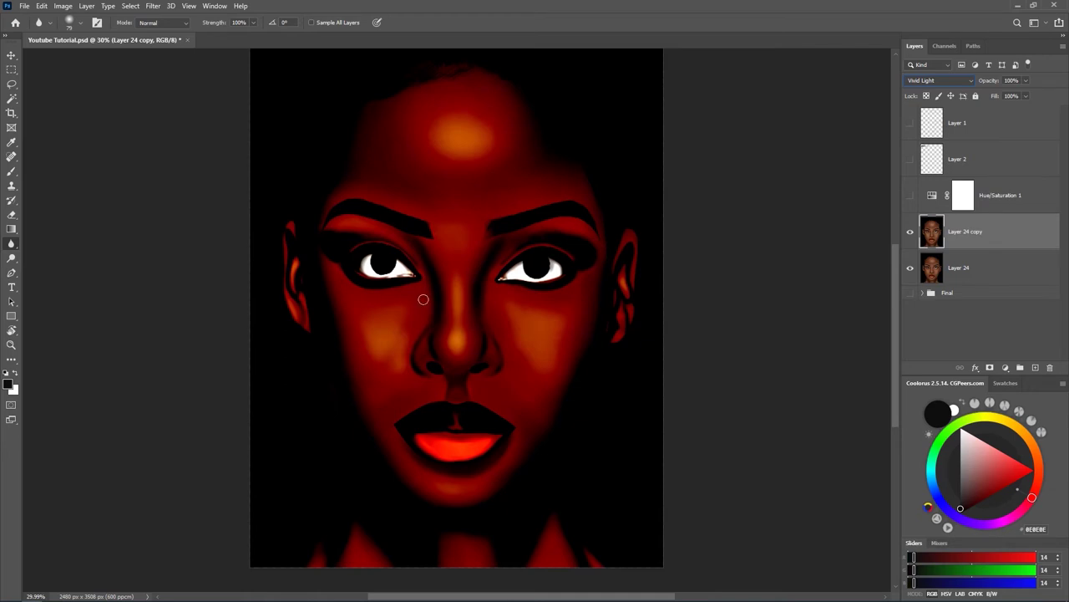
Step: Apply a High Pass filter with a small radius of a few pixels to the Layer 24 copy
left_click(153, 6)
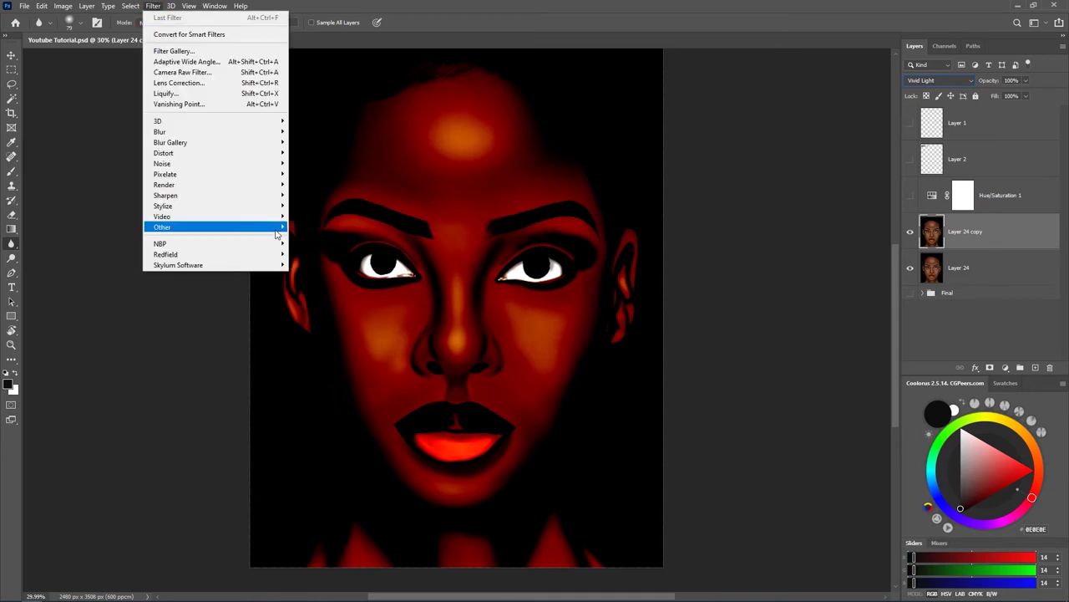
mouse_move(285, 232)
left_click(318, 239)
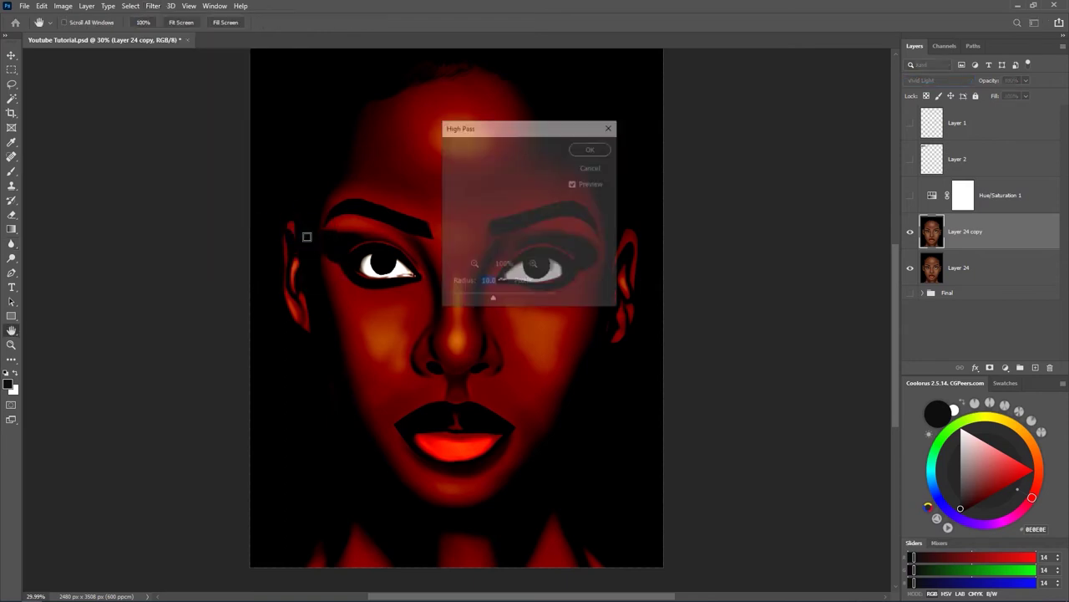
left_click_drag(491, 127, 669, 147)
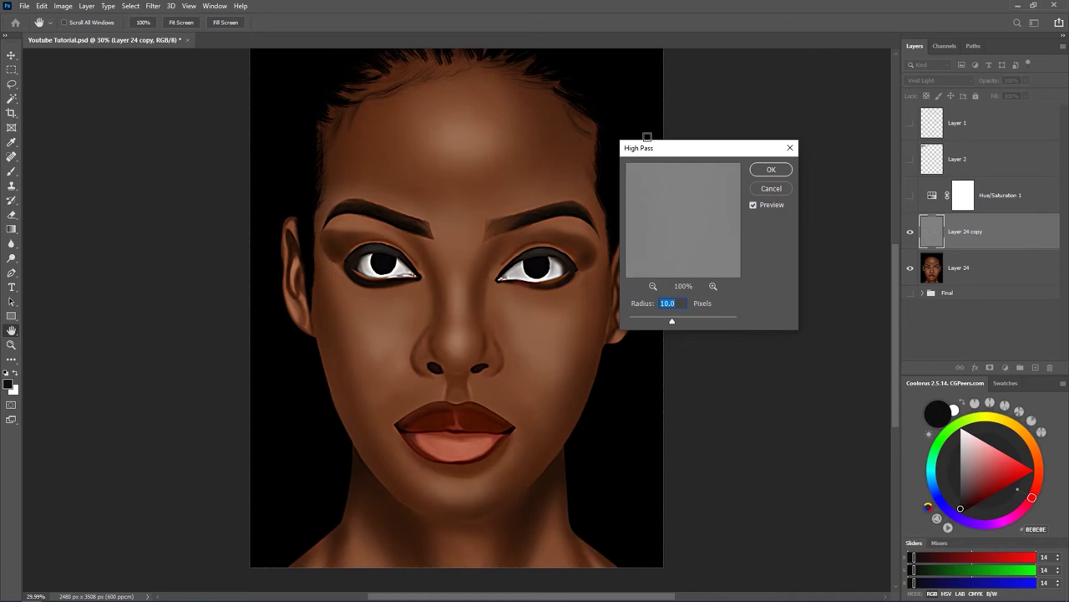
left_click_drag(673, 323, 641, 322)
left_click(642, 322)
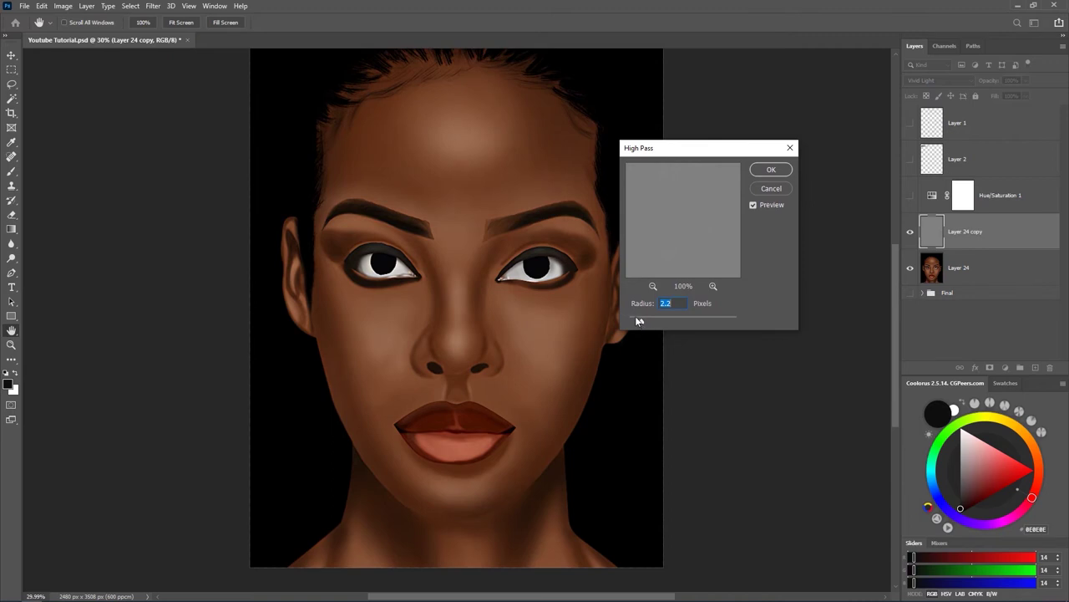
left_click(754, 205)
left_click(753, 204)
left_click_drag(643, 324, 647, 324)
left_click(769, 170)
Step: Compare the portrait with and without the sharpening from the High Pass layer
left_click(910, 232)
left_click(911, 233)
left_click(910, 233)
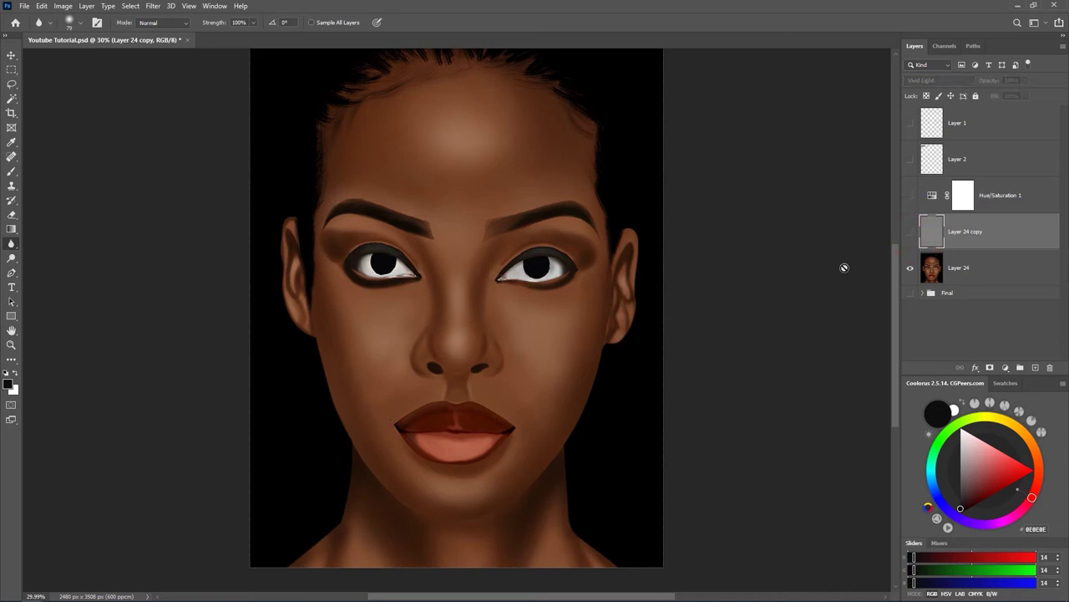
left_click(910, 233)
left_click(911, 233)
left_click(911, 233)
left_click(911, 233)
left_click(961, 272)
left_click(154, 7)
mouse_move(276, 255)
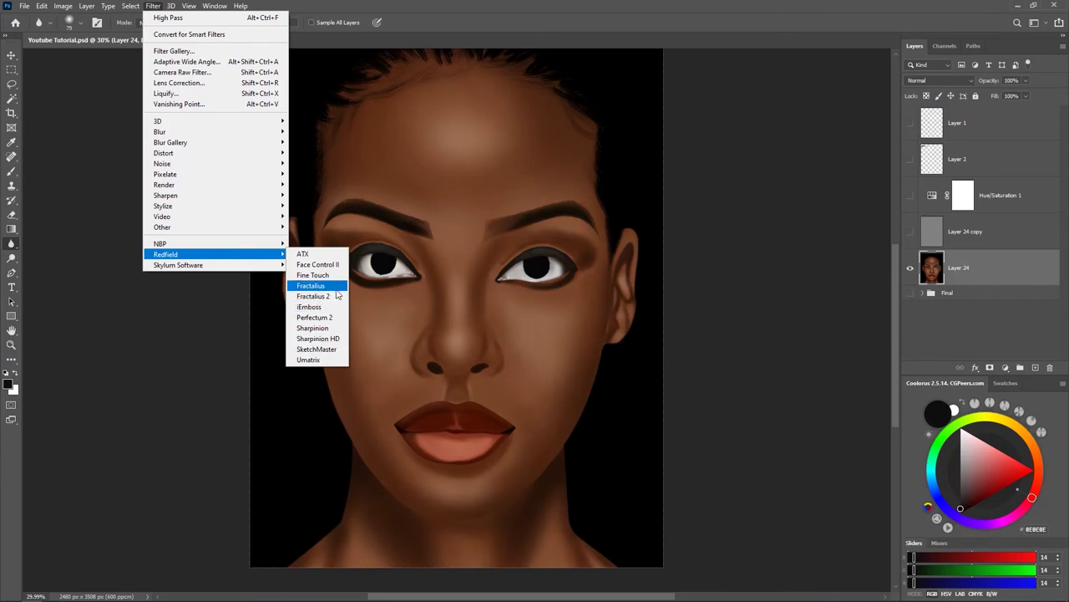
left_click(575, 22)
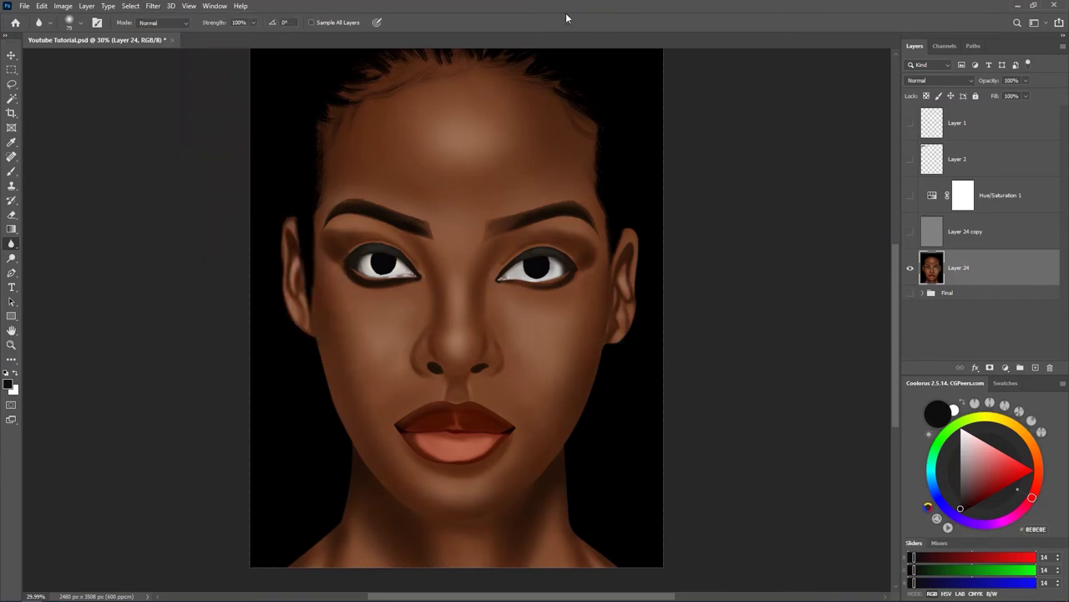
Step: Show the High Pass layer, merge it with Layer 24 and convert the result to a Smart Object
left_click(909, 231)
left_click(966, 244)
left_click(962, 266, "shift")
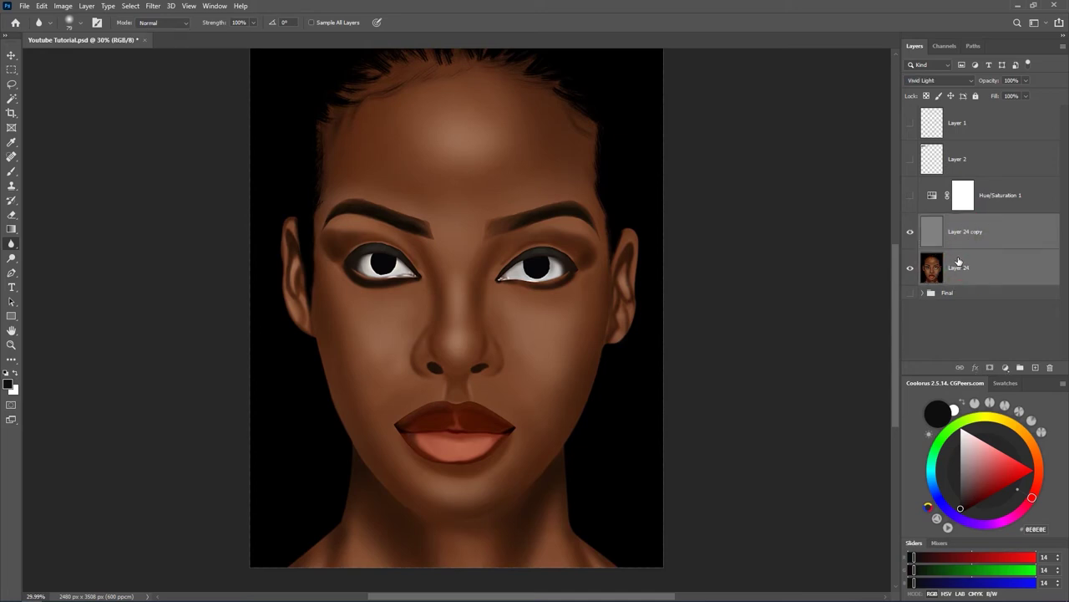
key("ctrl+e")
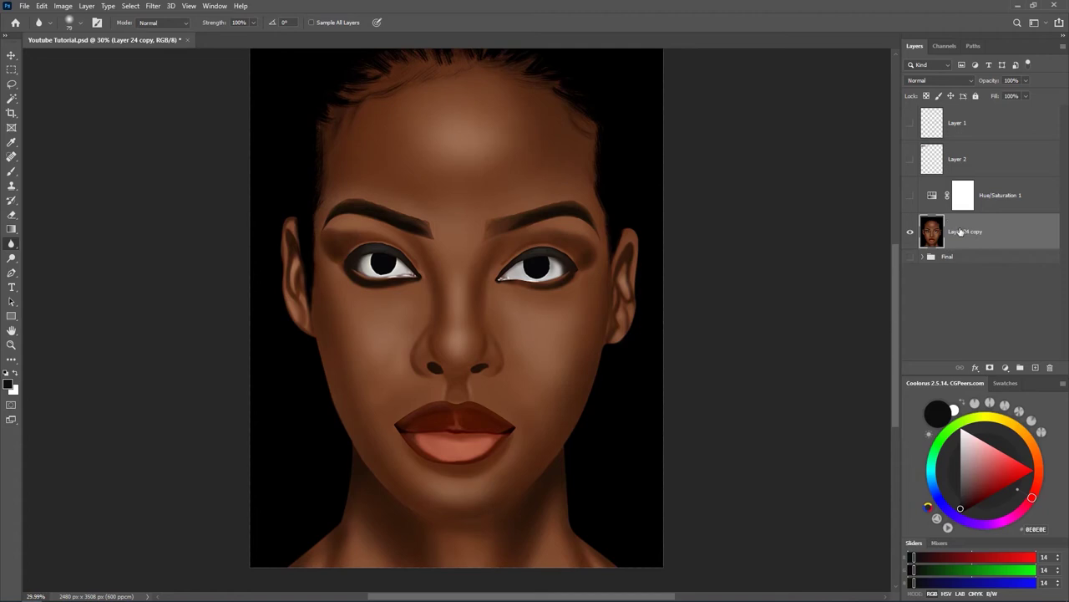
right_click(960, 232)
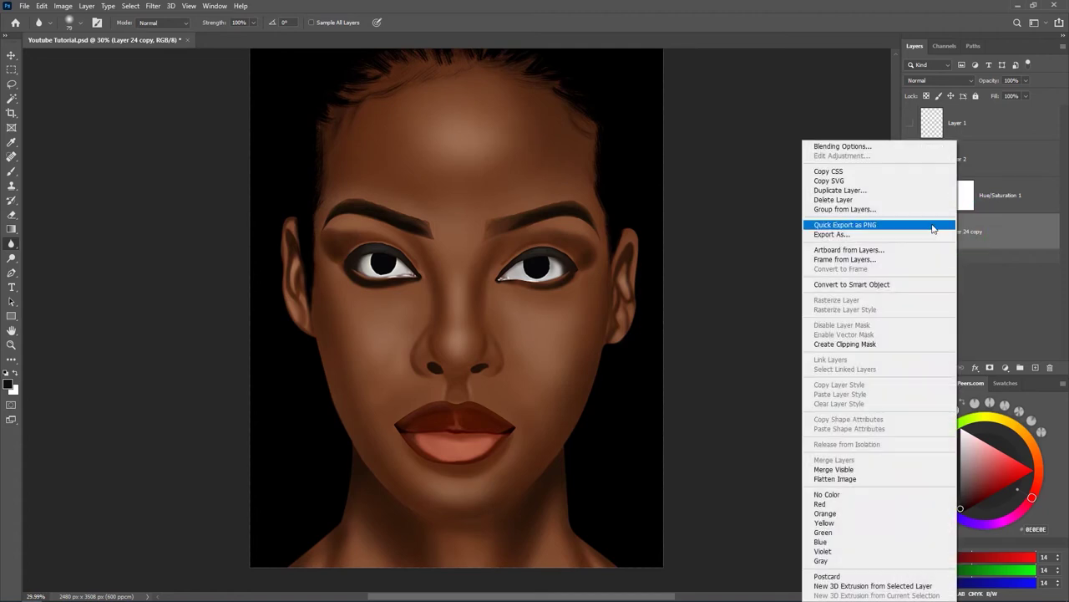
left_click(842, 285)
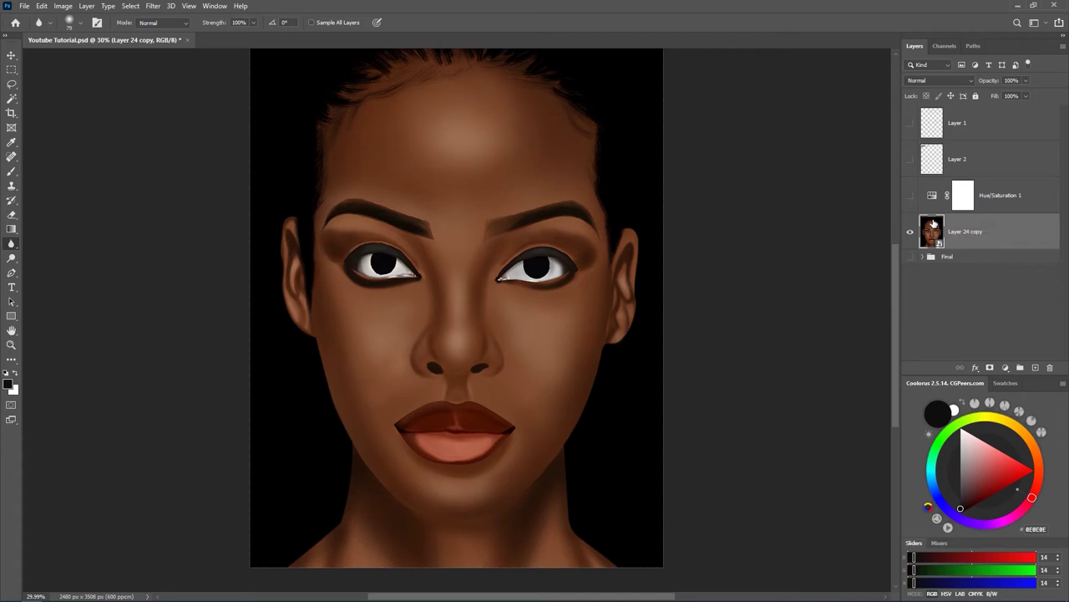
Step: In a Camera Raw filter on the Smart Object, set the Color Mixer hue to Reds -19, Oranges -7 and Yellows -21
left_click(154, 8)
left_click(182, 74)
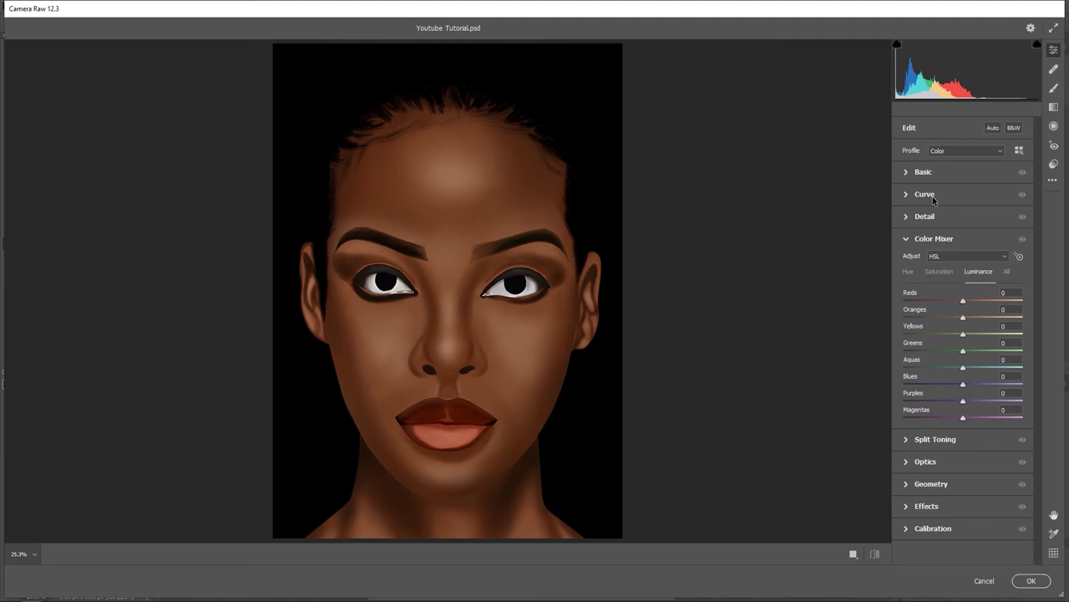
left_click(909, 273)
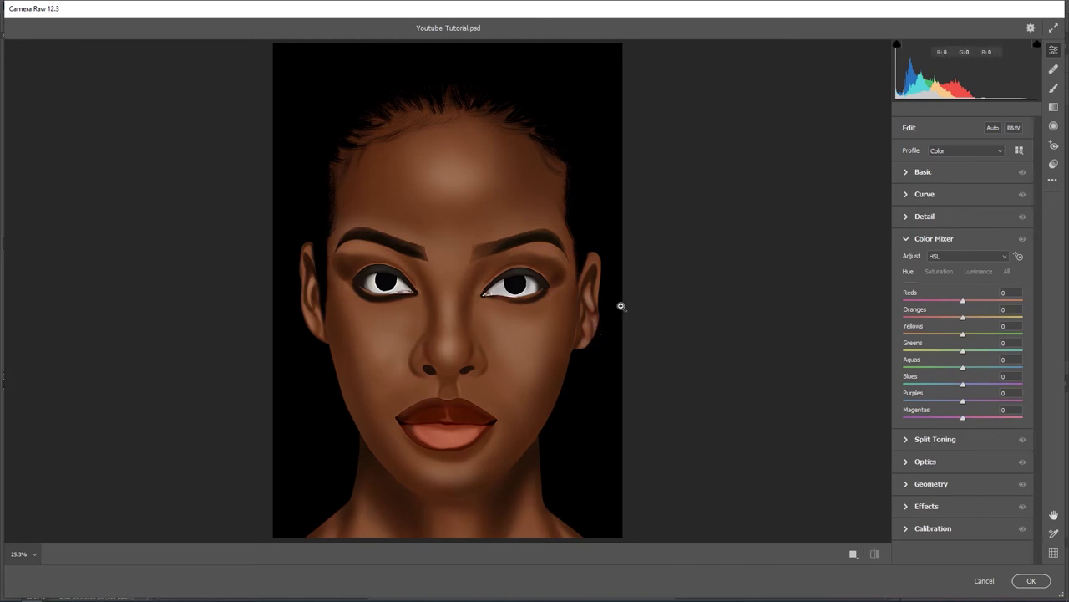
mouse_move(963, 303)
left_mouse_down()
mouse_move(938, 303)
mouse_move(962, 318)
left_mouse_up()
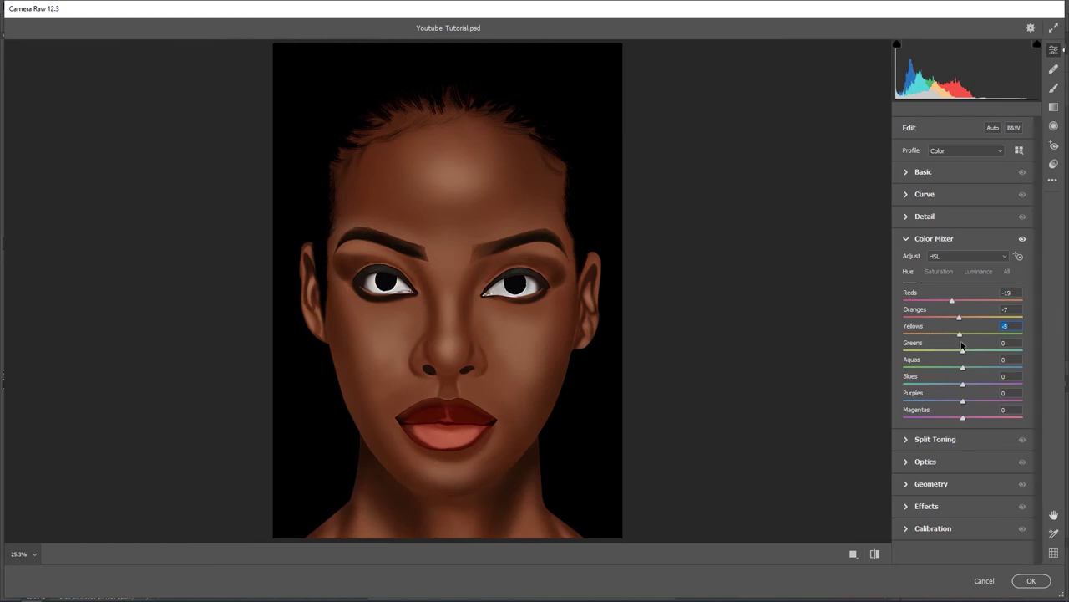
mouse_move(960, 334)
left_mouse_down()
mouse_move(908, 337)
mouse_move(972, 337)
mouse_move(950, 339)
left_mouse_up()
type("-29")
key("Return")
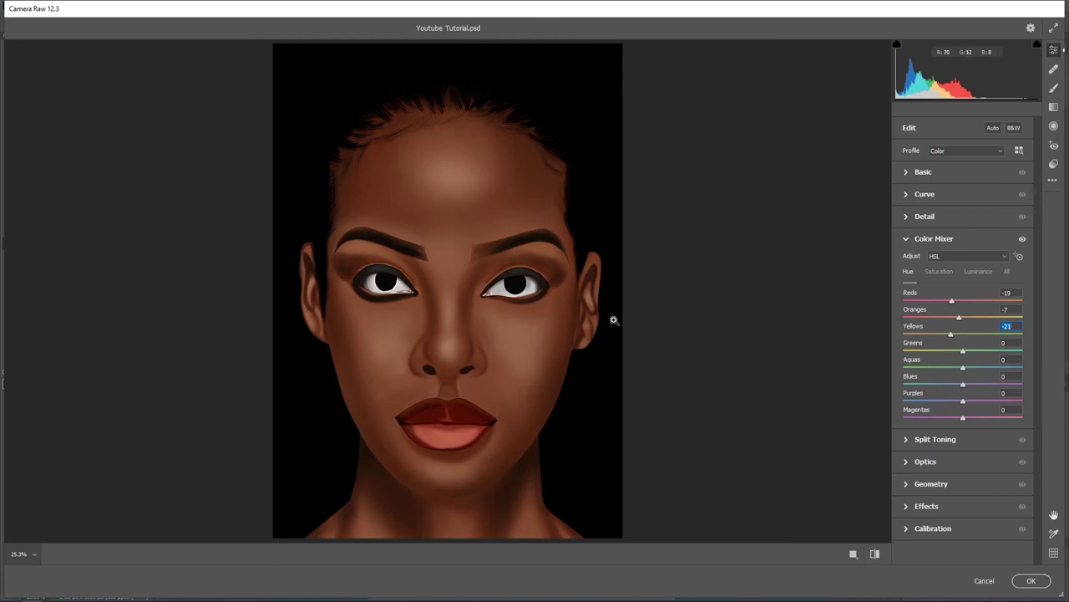
Step: Set the Color Mixer saturation to Reds -10 and Oranges -6, compare with the original and apply the Camera Raw filter
left_click(939, 272)
left_click_drag(962, 301, 936, 302)
left_click(956, 307)
mouse_move(946, 307)
left_mouse_down()
mouse_move(1001, 297)
mouse_move(941, 307)
mouse_move(958, 320)
left_mouse_up()
left_click(960, 318)
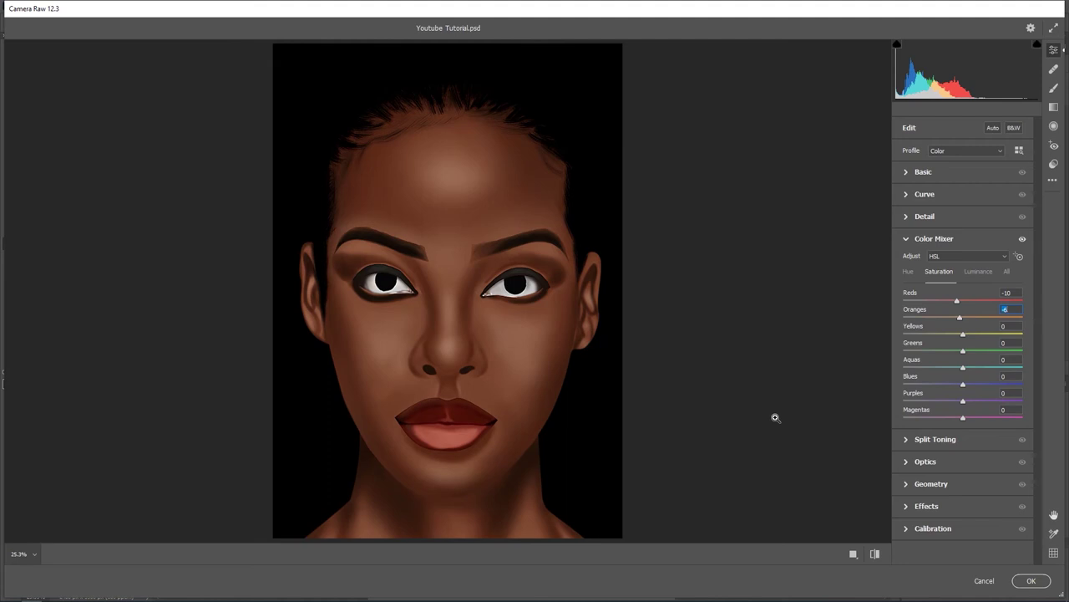
left_click(875, 554)
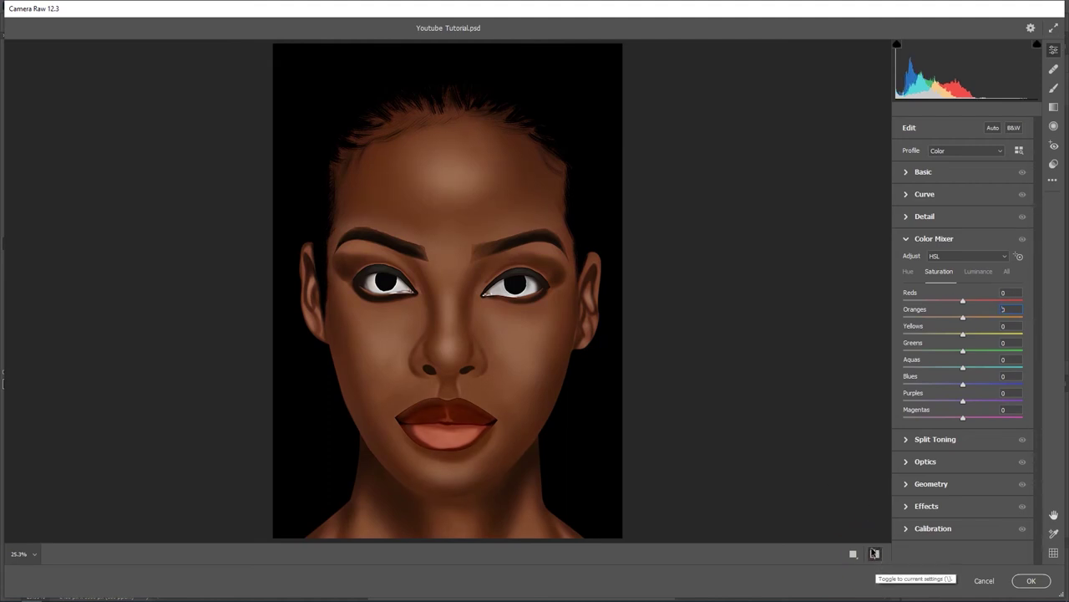
left_click(874, 553)
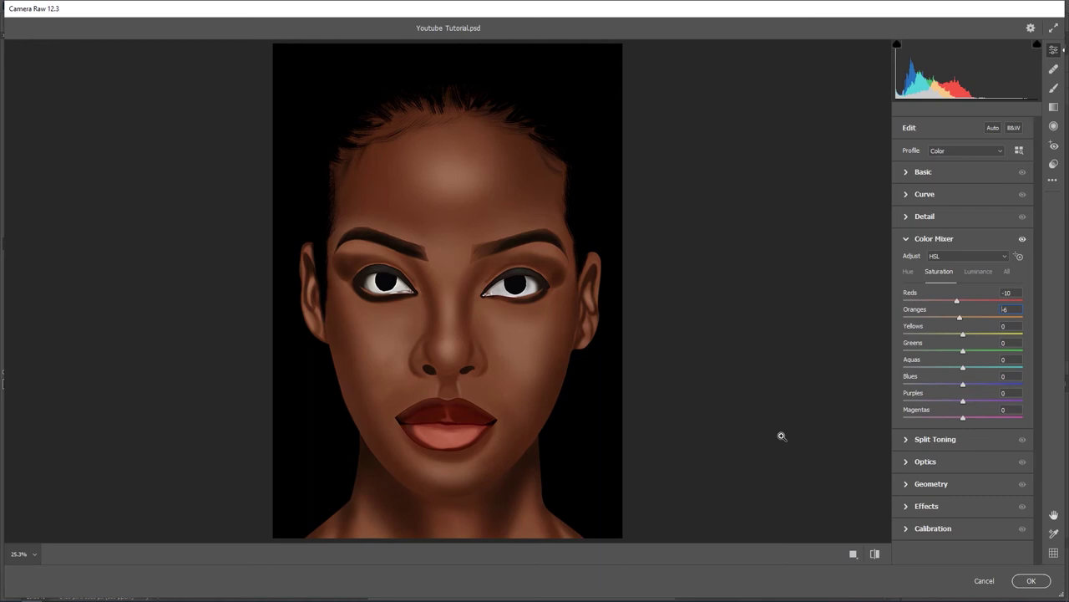
left_click(1028, 580)
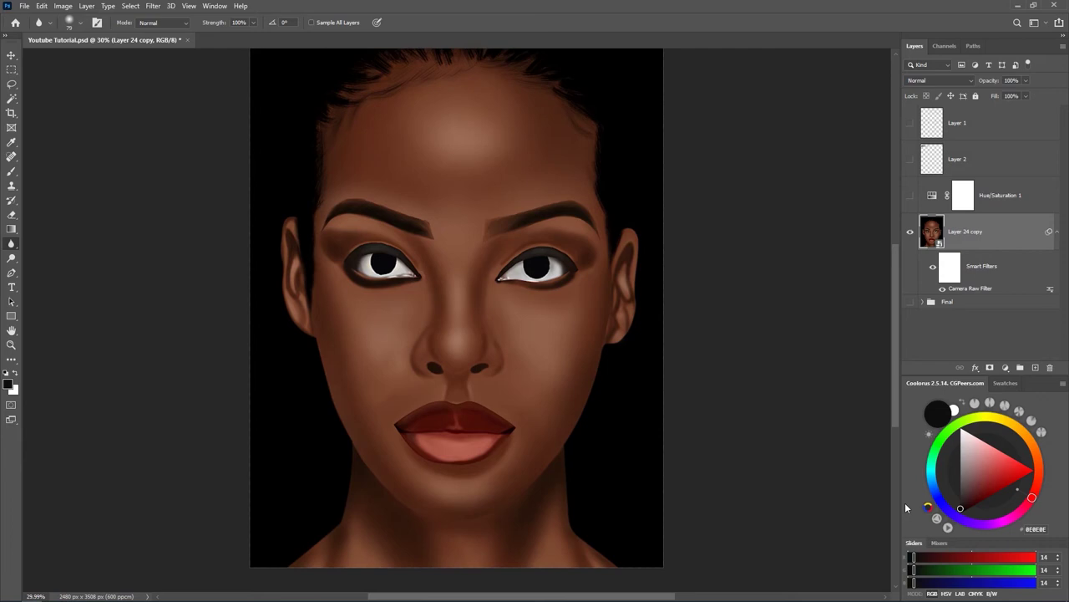
Step: Compare the skin colour from the Camera Raw smart filter with that from the Hue/Saturation 1 adjustment
left_click(934, 268)
left_click(934, 267)
left_click(911, 196)
left_click(933, 267)
left_click(910, 195)
left_click(933, 266)
left_click(933, 267)
Step: Review the settings and available colour ranges of the Hue/Saturation 1 adjustment
double_click(931, 195)
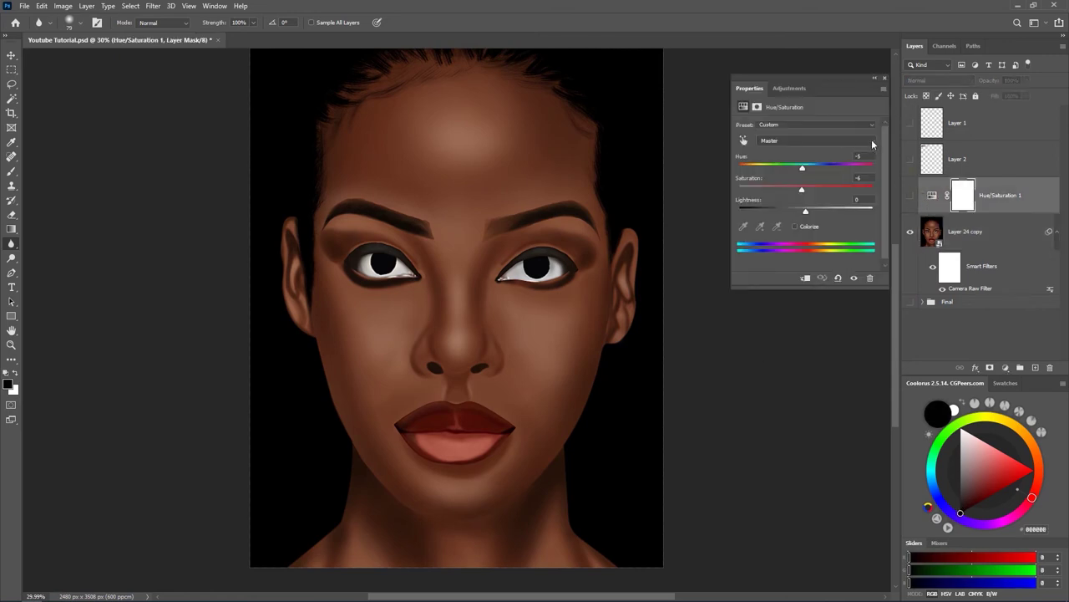
left_click(869, 143)
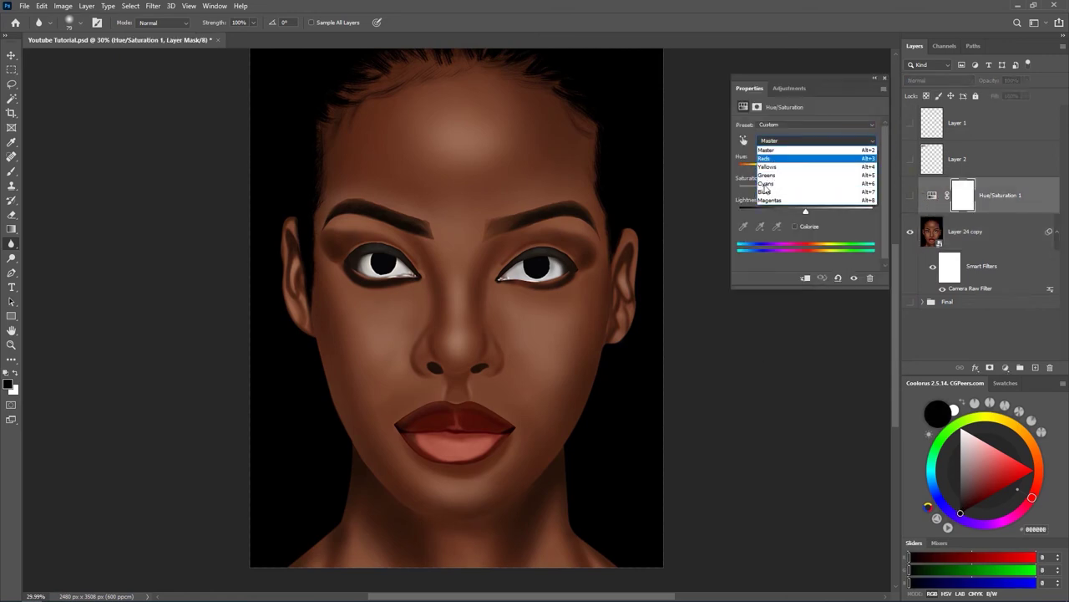
left_click(830, 112)
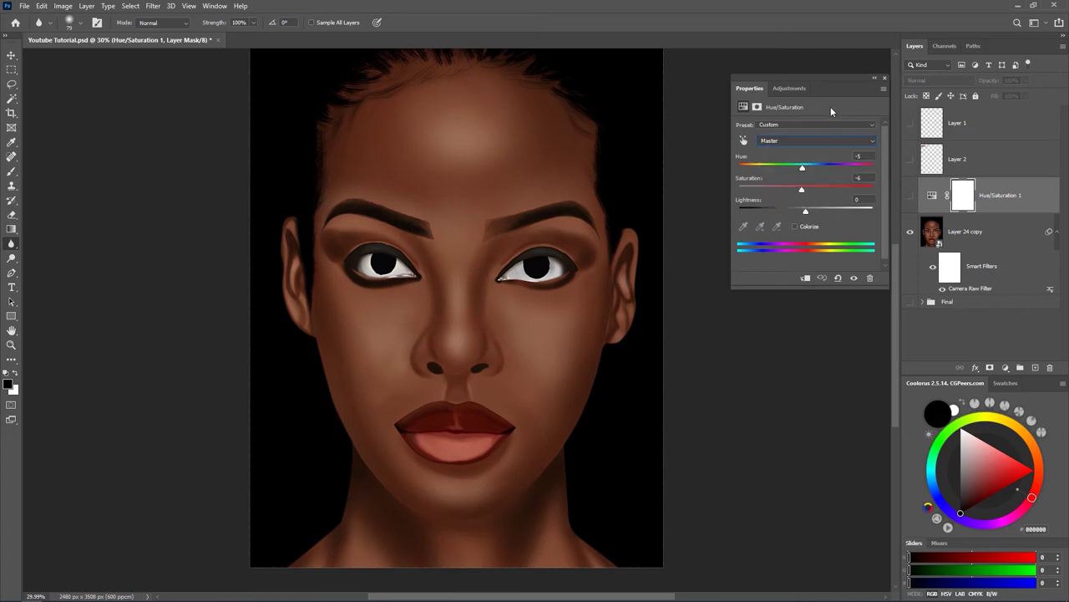
left_click(884, 80)
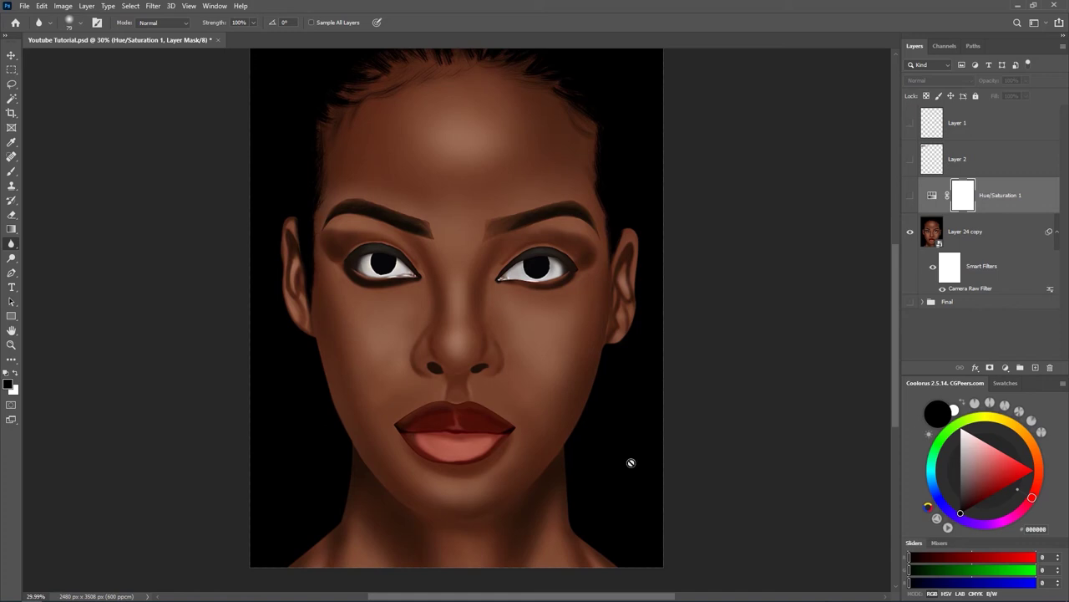
left_click(971, 238)
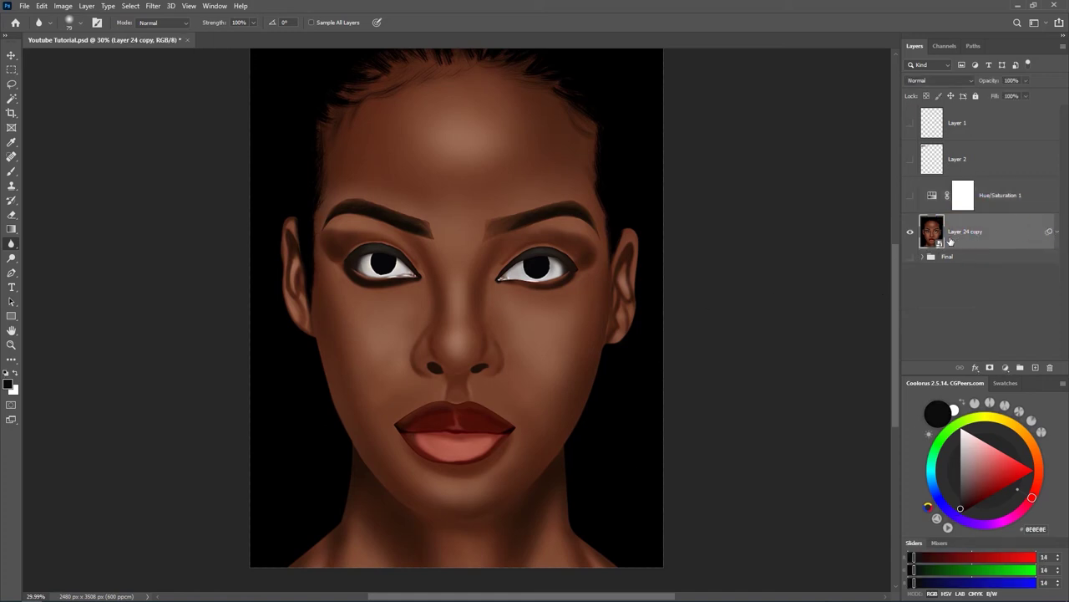
left_click(153, 6)
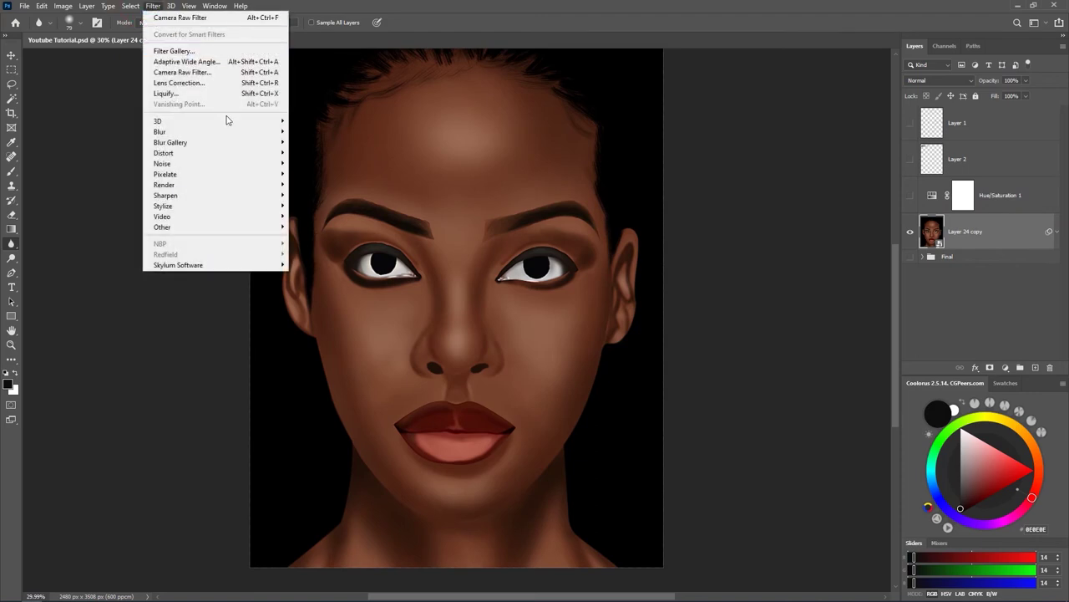
mouse_move(268, 146)
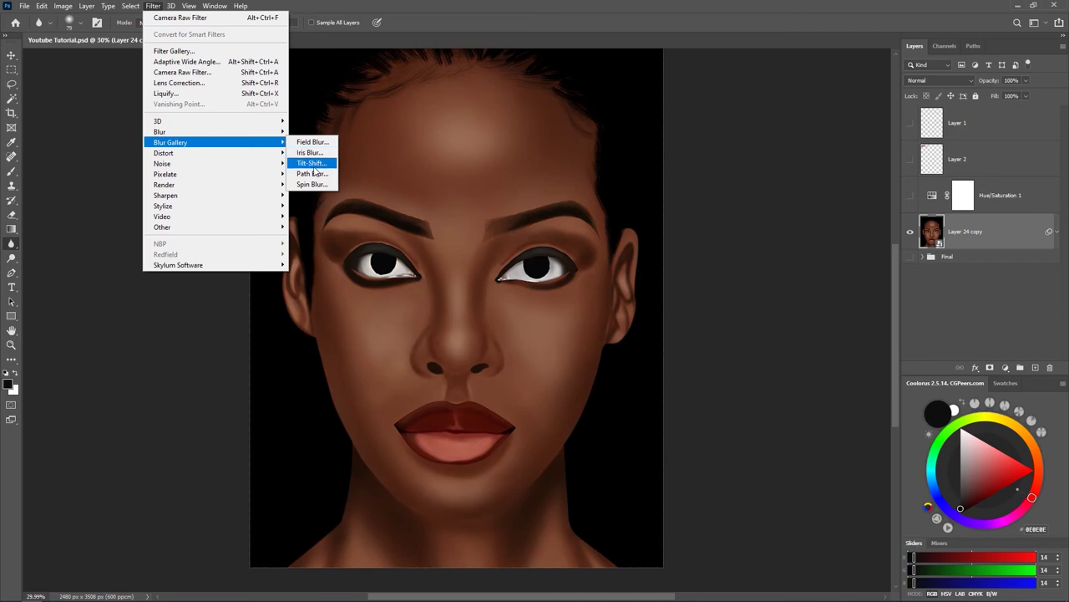
left_click(310, 163)
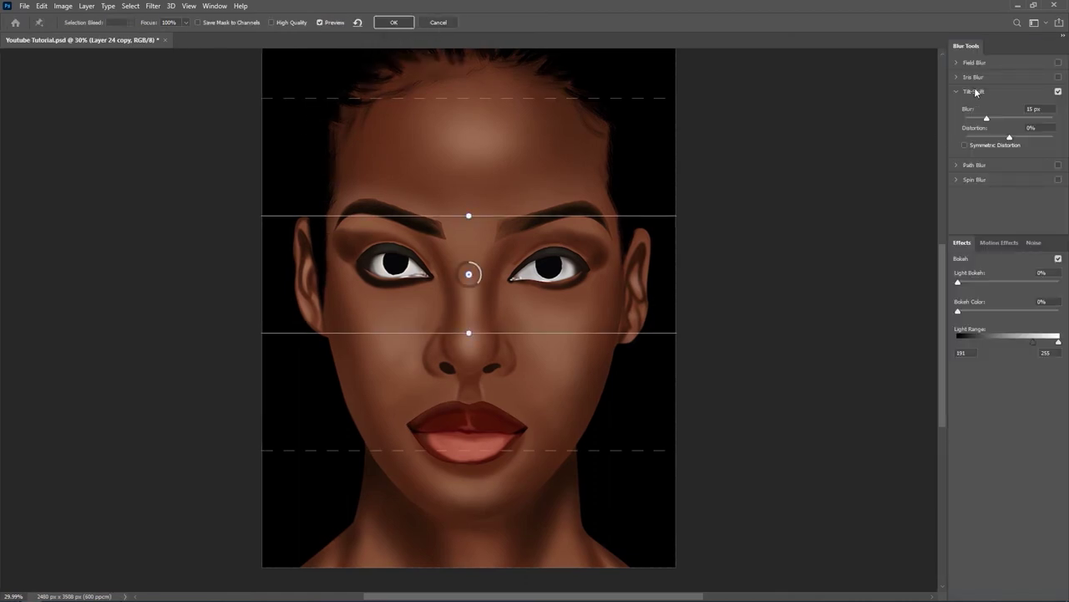
left_click(1058, 77)
left_click(1058, 91)
left_click(437, 22)
Step: Start an Iris Blur on Layer 24 copy, then widen, rotate and reposition its ellipse around the face
left_click(153, 6)
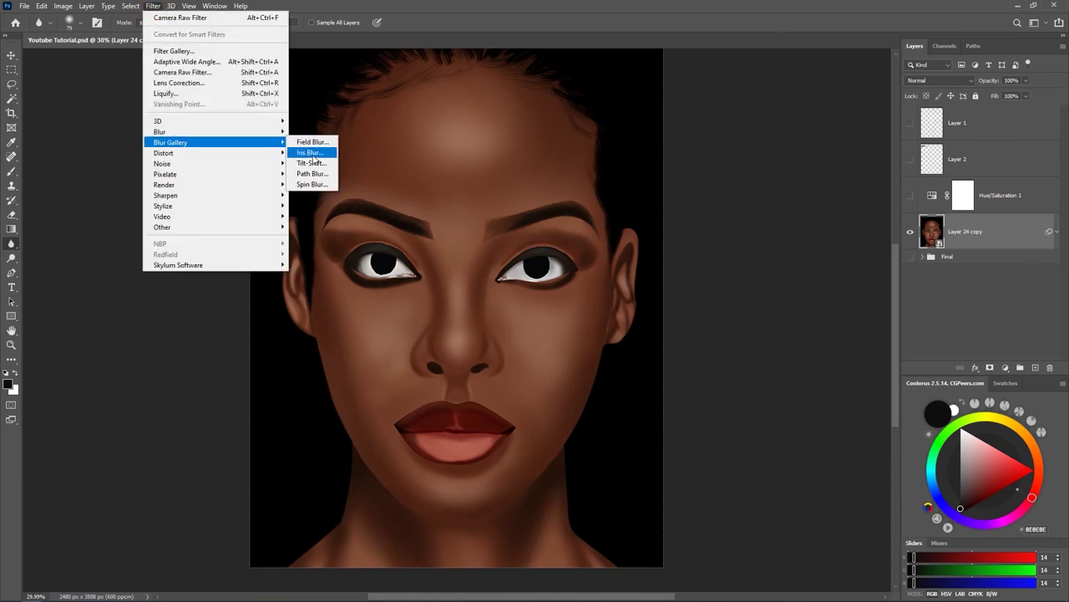
left_click(313, 153)
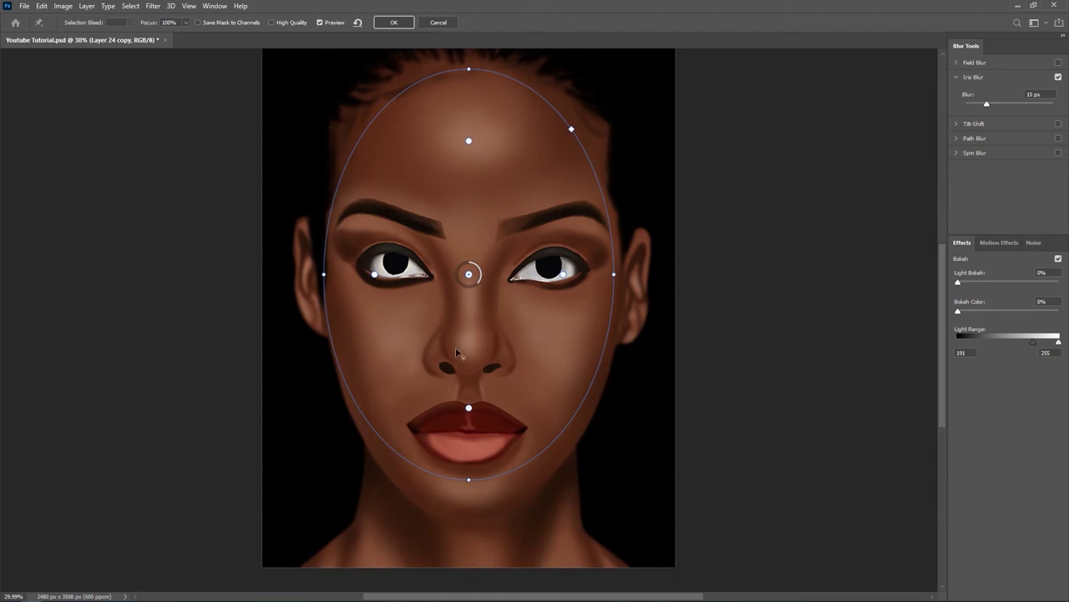
left_click(616, 274)
left_click_drag(621, 285, 640, 296)
left_click_drag(512, 305, 526, 319)
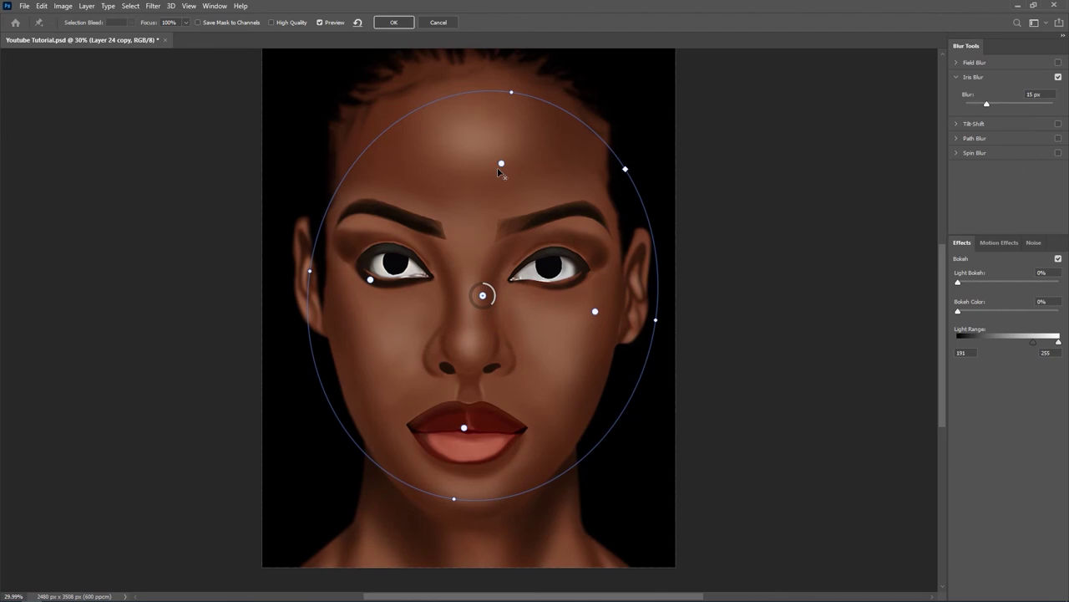
Step: Adjust the iris blur's inner transition points and centre to try different extents of the sharp area over the face
mouse_move(500, 165)
left_mouse_down()
mouse_move(508, 129)
mouse_move(497, 209)
mouse_move(513, 140)
mouse_move(508, 179)
mouse_move(503, 151)
left_mouse_up()
left_click_drag(493, 305, 476, 301)
left_click_drag(502, 152, 492, 240)
left_click_drag(490, 243, 528, 122)
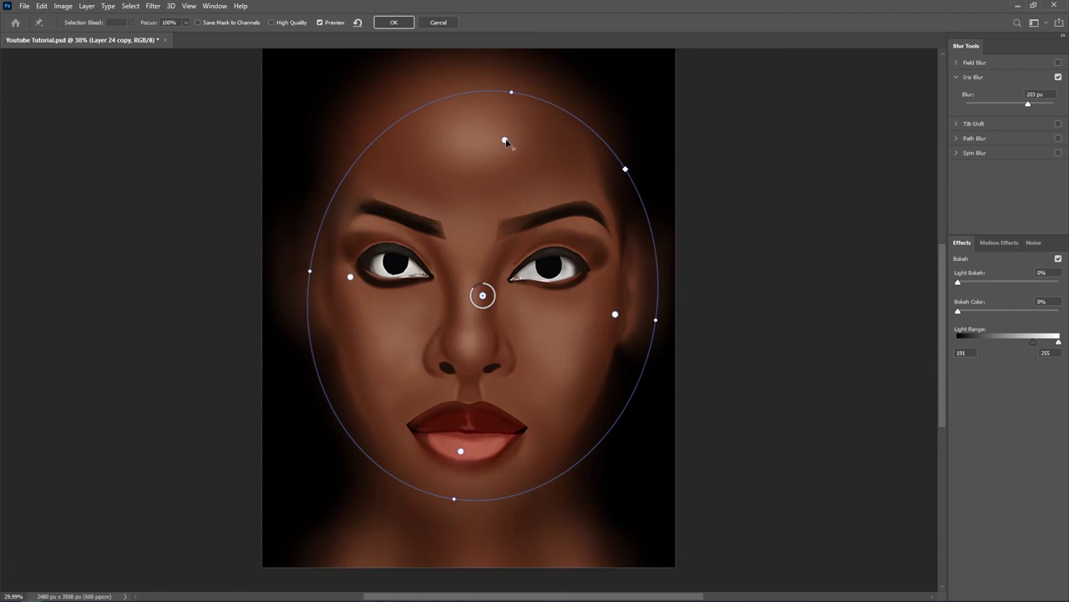
Step: Narrow the iris blur ellipse, nudge it to fit the face, set the blur to 20 px and apply the filter
left_click_drag(474, 294, 482, 309)
left_click_drag(655, 319, 646, 319)
key("Left")
key("Left")
key("Left")
key("Left")
key("Up")
key("Up")
key("Down")
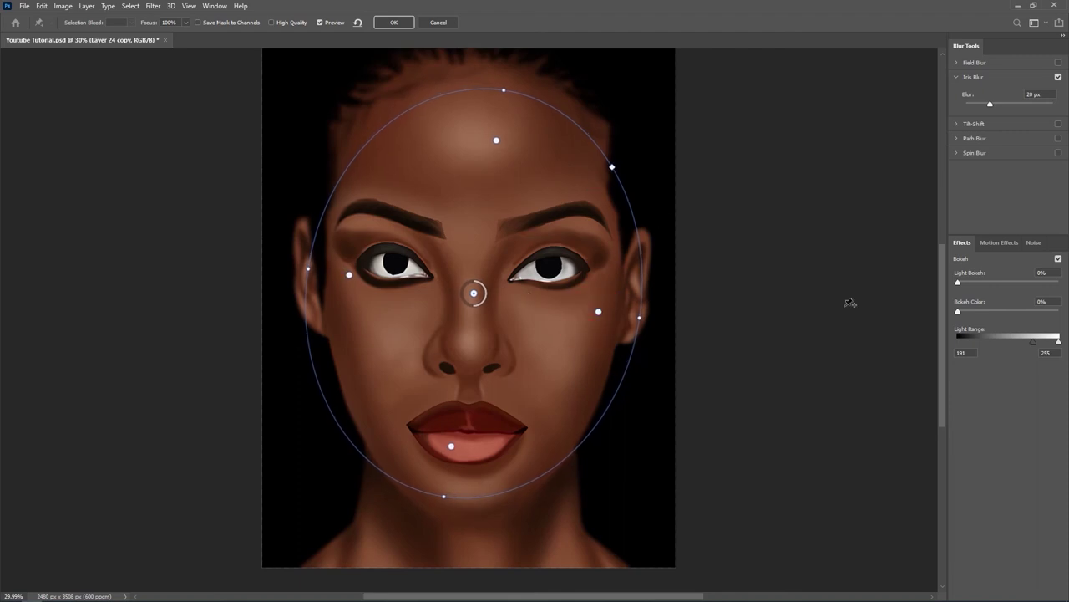
left_click(392, 23)
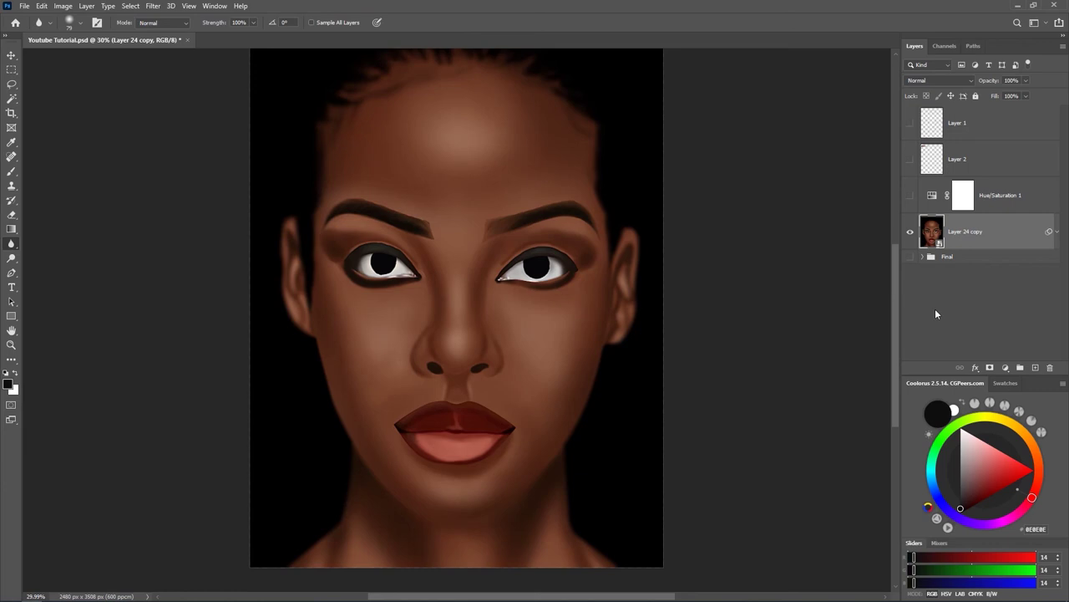
Step: Preview a Vignetting of -98 in the effects of the layer's Camera Raw smart filter without keeping it
left_click(1056, 231)
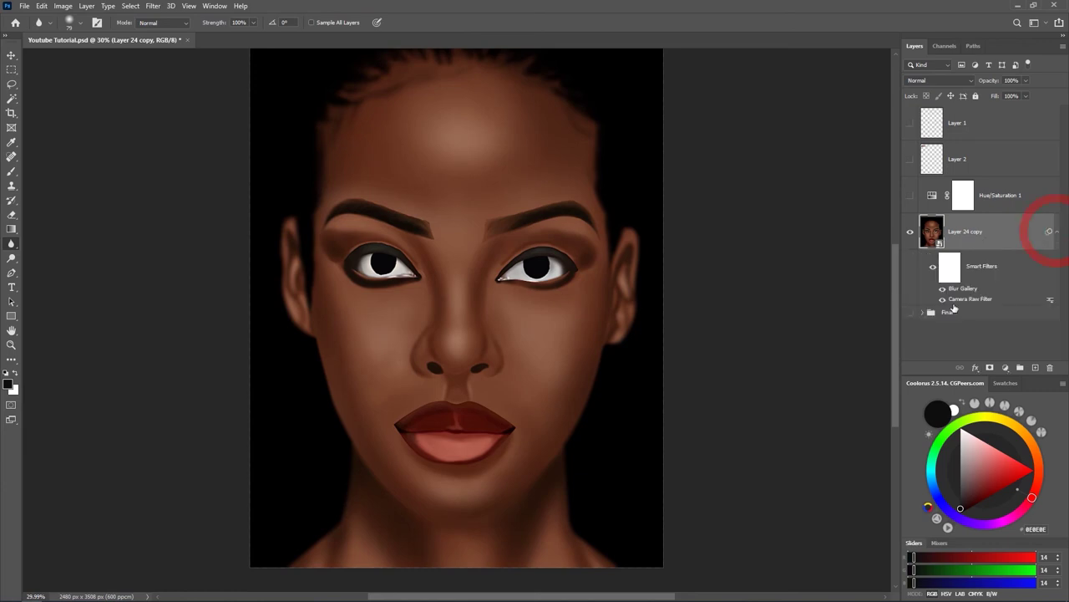
double_click(967, 298)
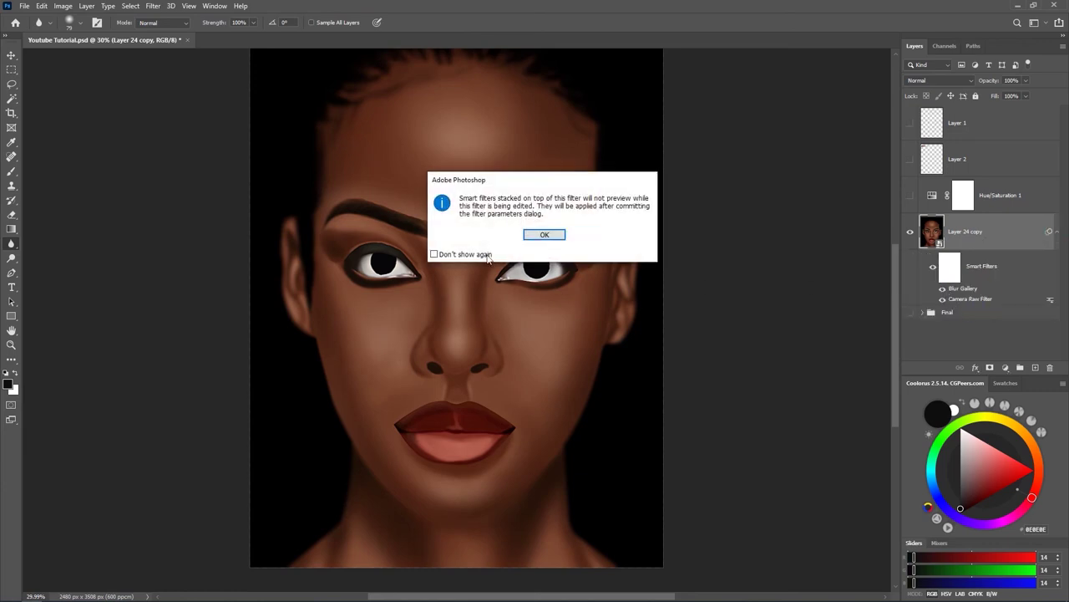
left_click(544, 234)
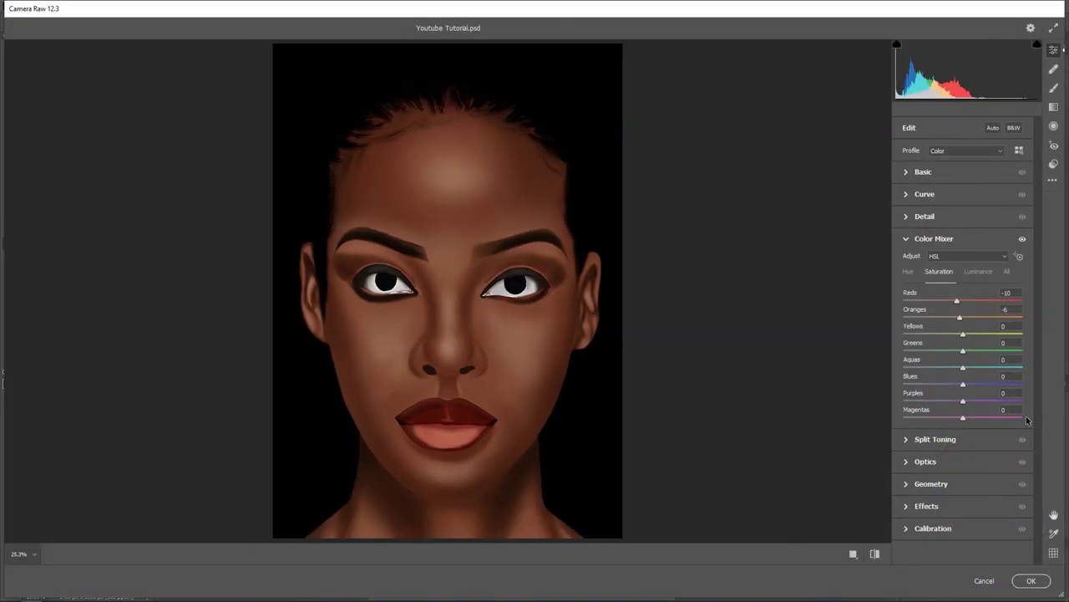
left_click(909, 505)
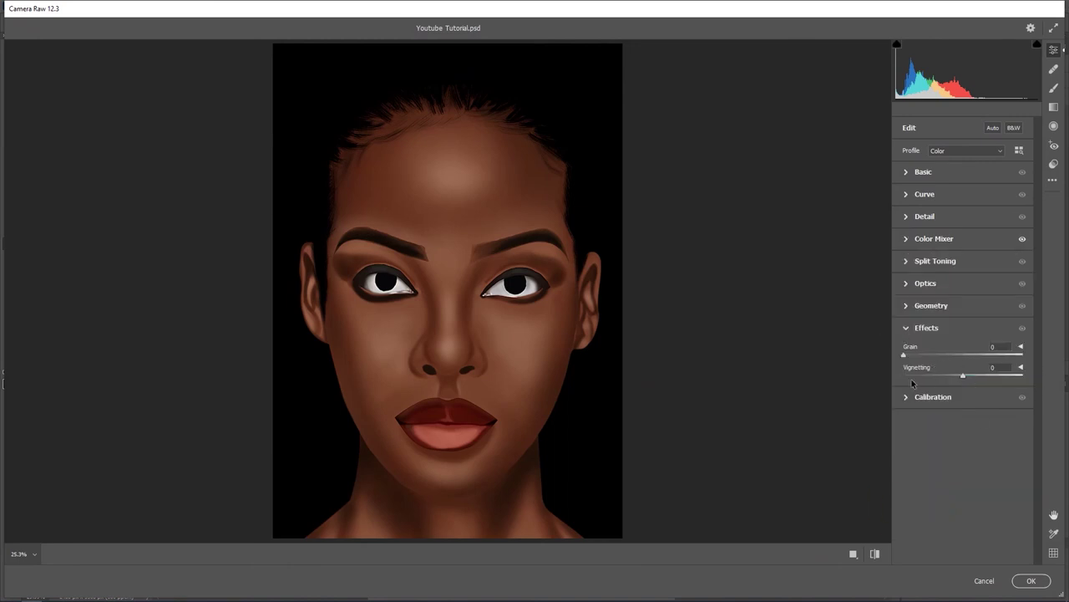
left_click_drag(962, 375, 906, 371)
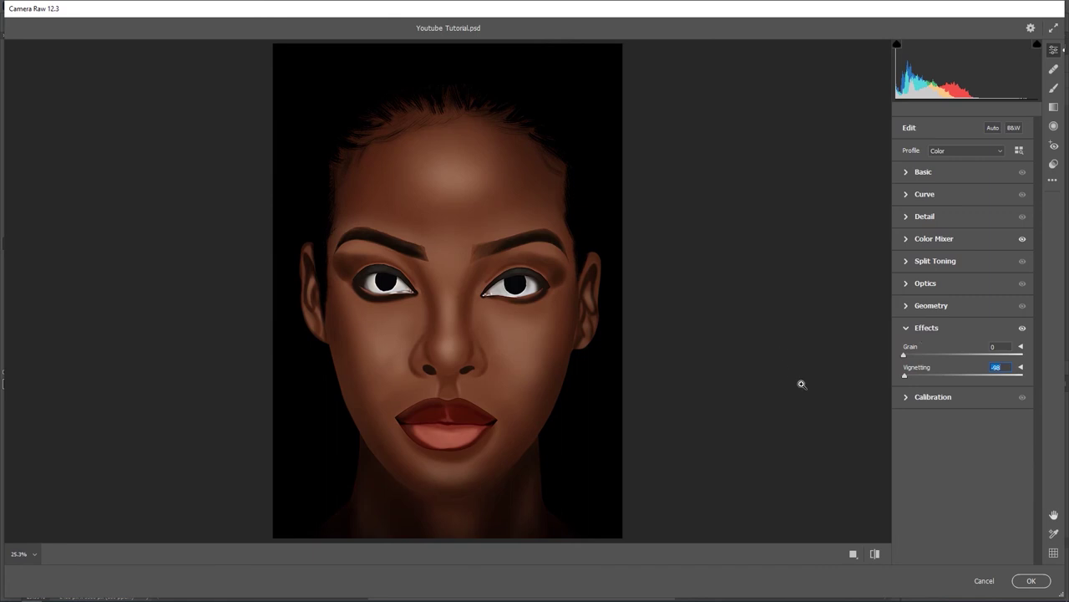
left_click(984, 583)
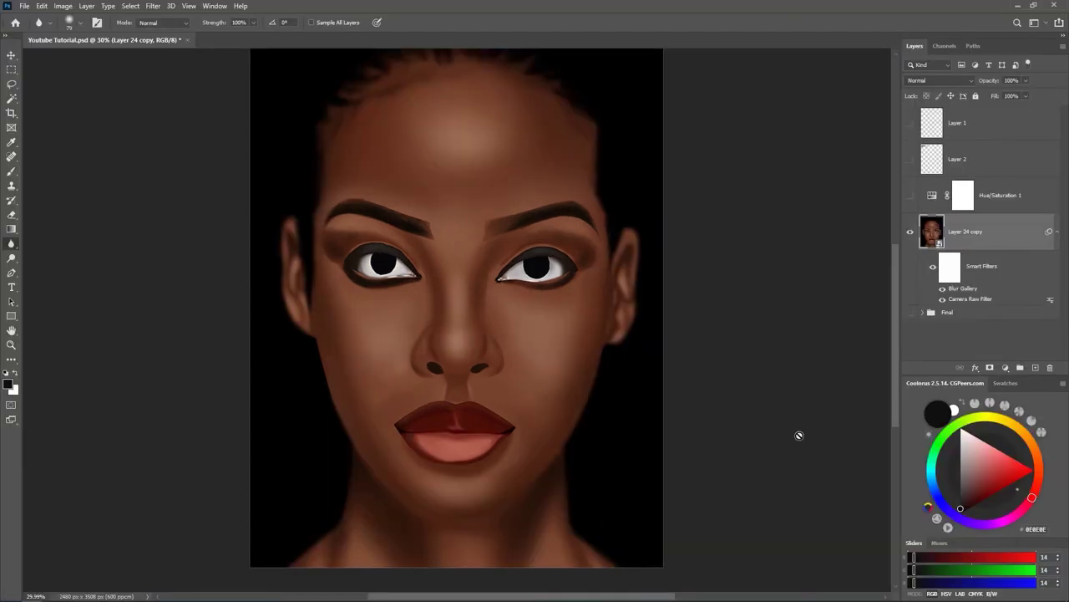
Step: Add a Solid Color fill layer in pure black, 000000, above Layer 24 copy
left_click(1006, 369)
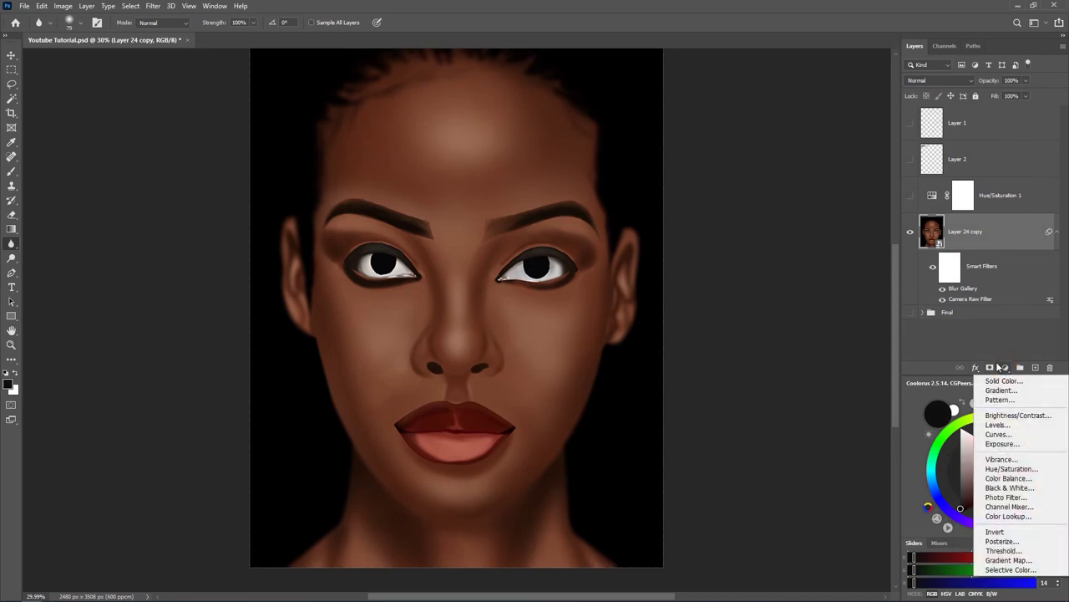
left_click(1005, 385)
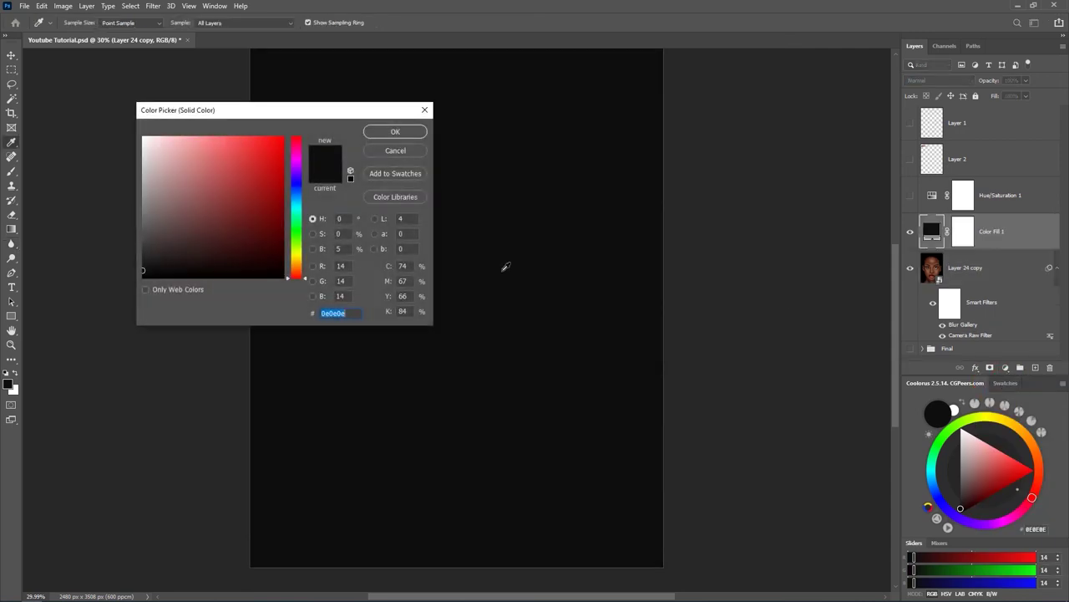
left_click_drag(143, 272, 136, 288)
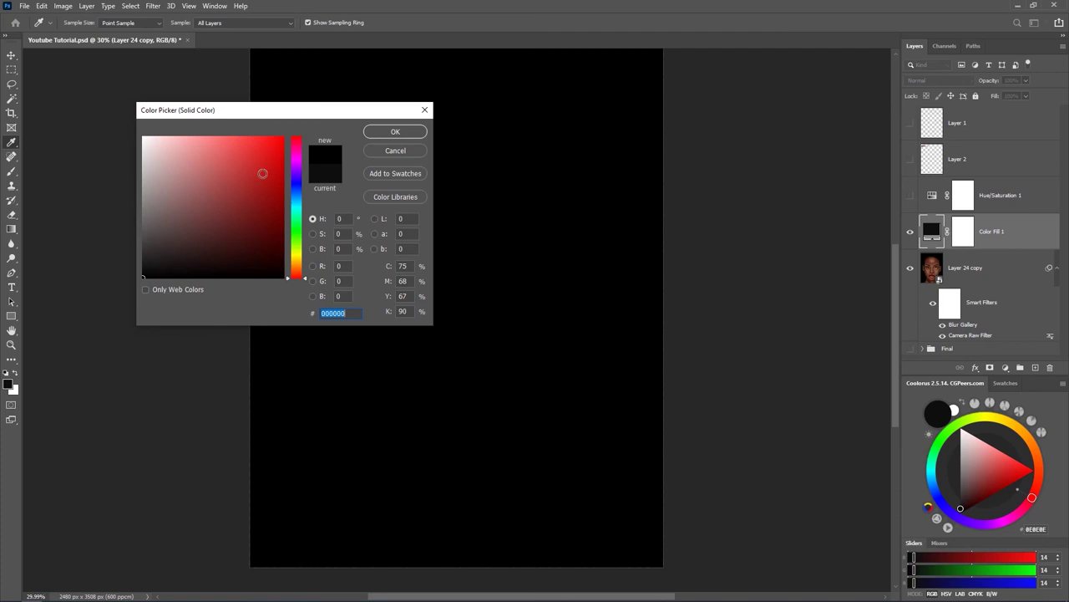
left_click(395, 133)
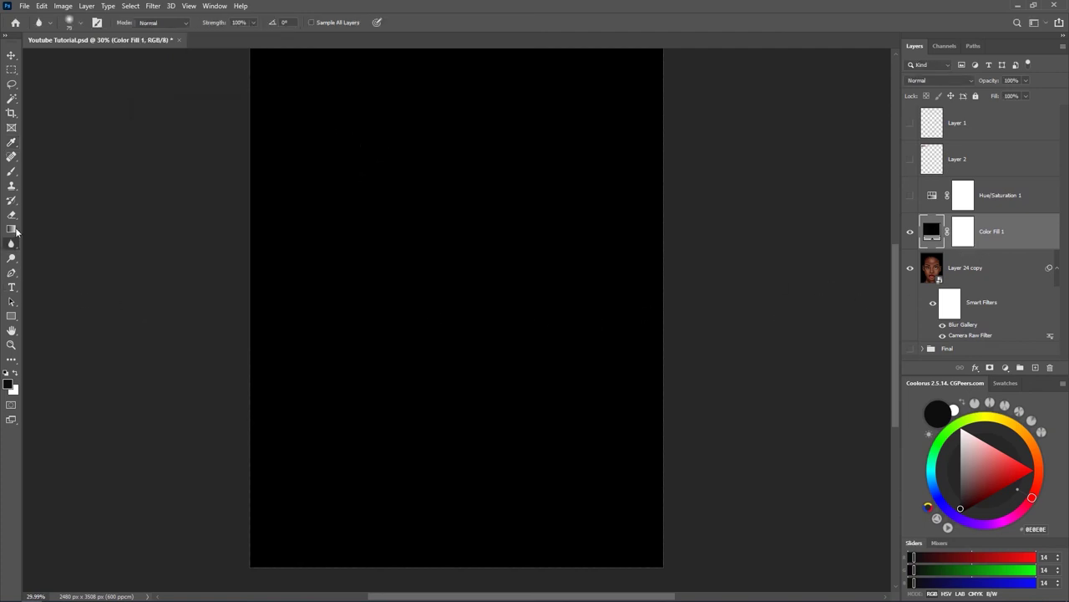
Step: Draw an upright ellipse shape, scale it to about 1833 × 2536 px and centre it over the face area
left_click(11, 315)
left_click(58, 337)
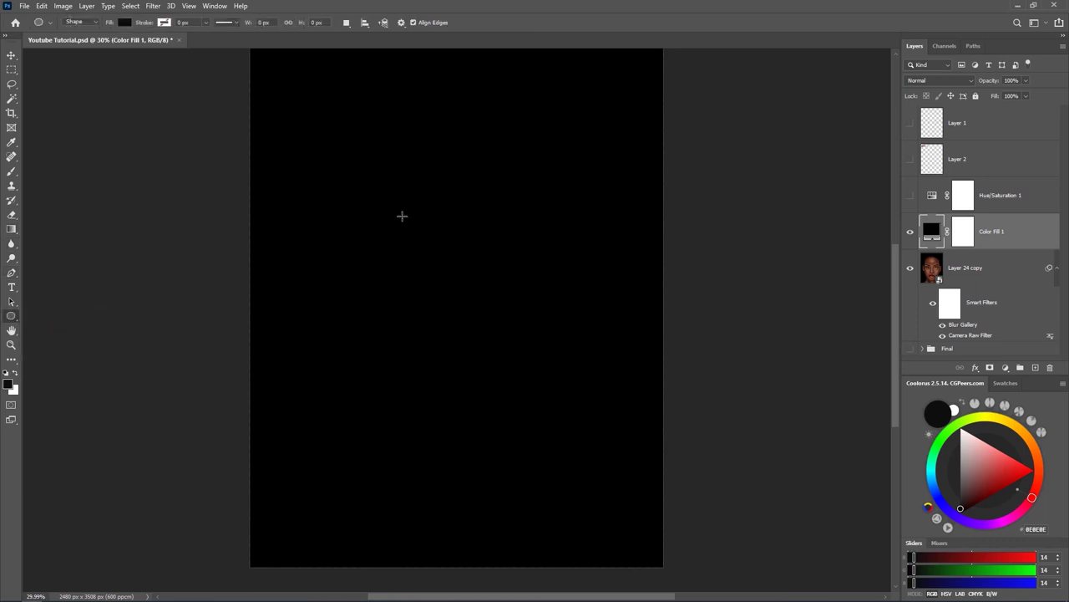
left_click_drag(365, 173, 628, 535)
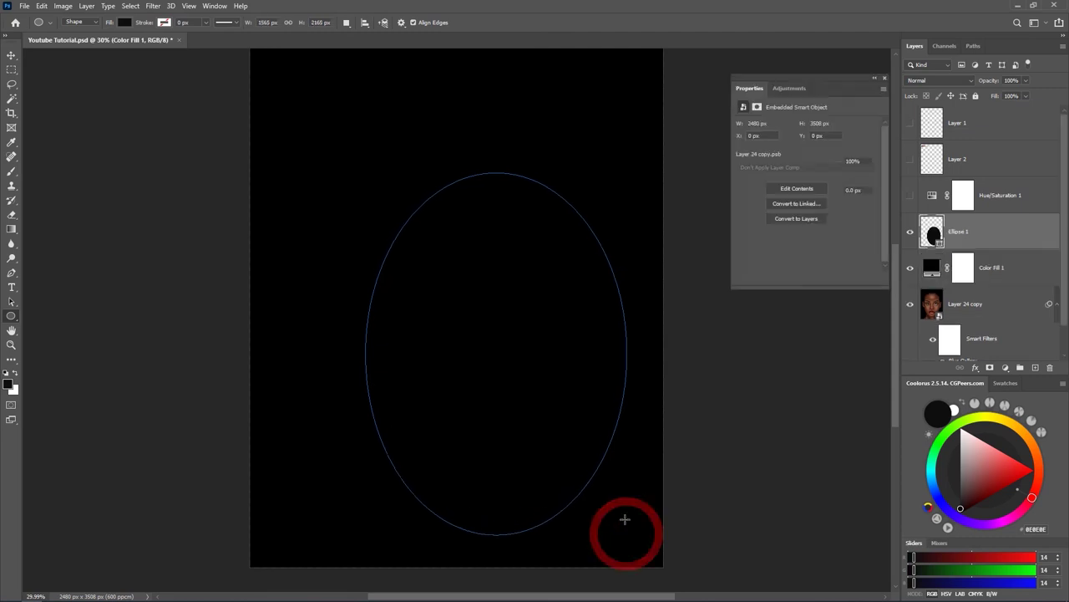
key("ctrl+t")
left_click_drag(520, 387, 483, 308)
left_click_drag(587, 458, 610, 487)
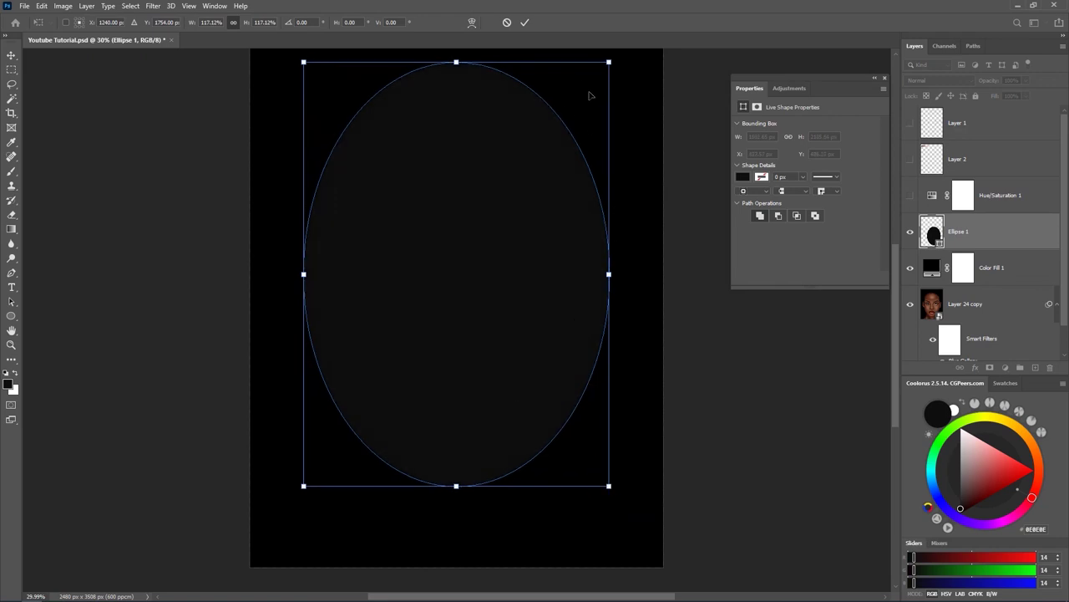
left_click_drag(487, 223, 488, 234)
left_click(525, 24)
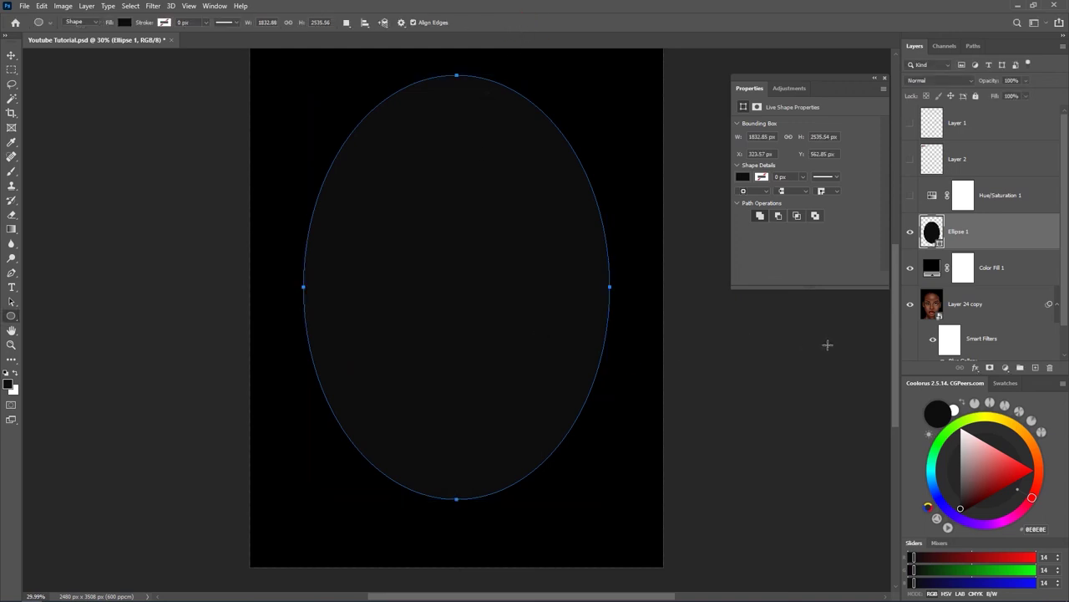
Step: Load Ellipse 1 as a selection, hide that layer, fill the selected area of Color Fill 1's mask with black and deselect
left_click(933, 234, "ctrl")
left_click(912, 236)
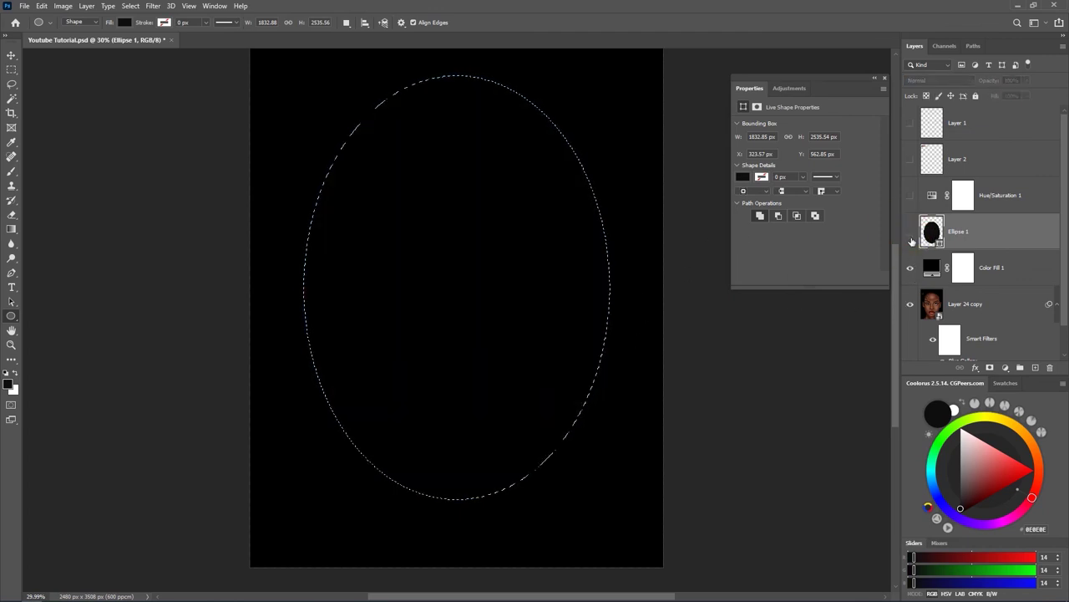
left_click(965, 269)
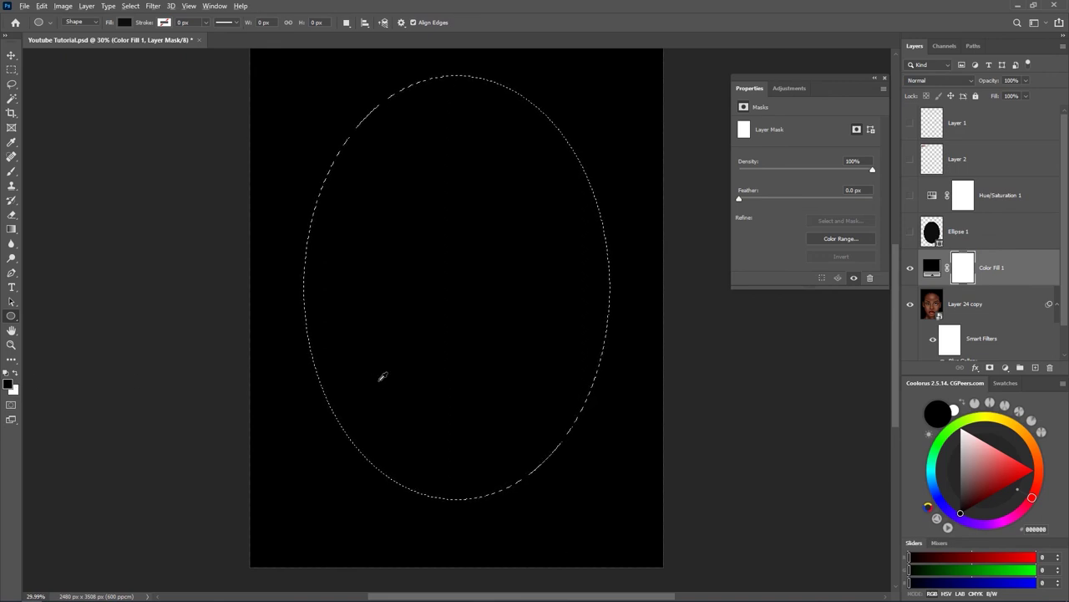
key("alt+BackSpace")
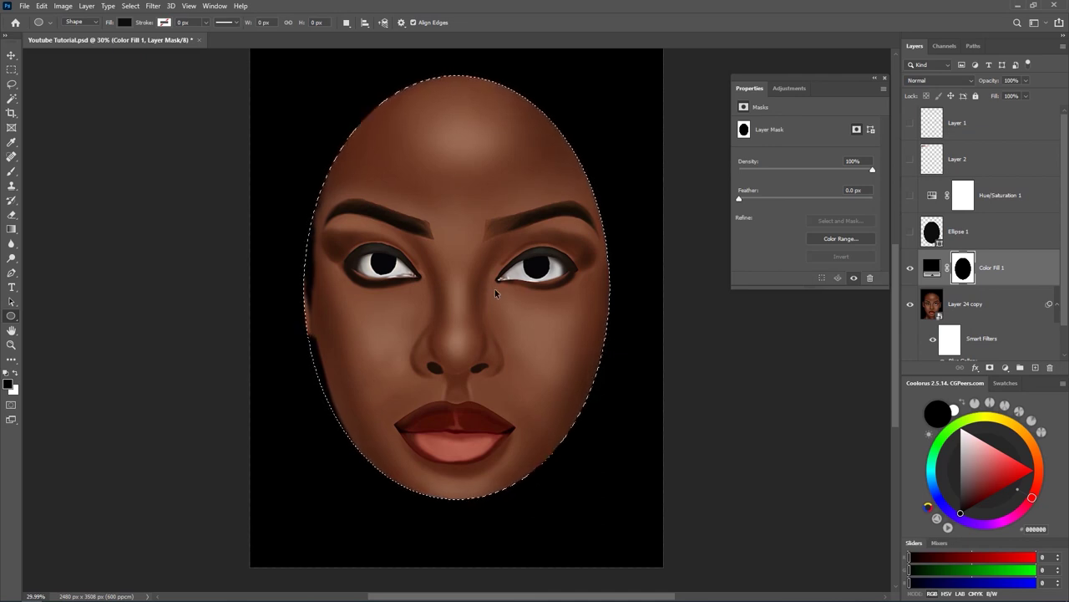
key("ctrl+d")
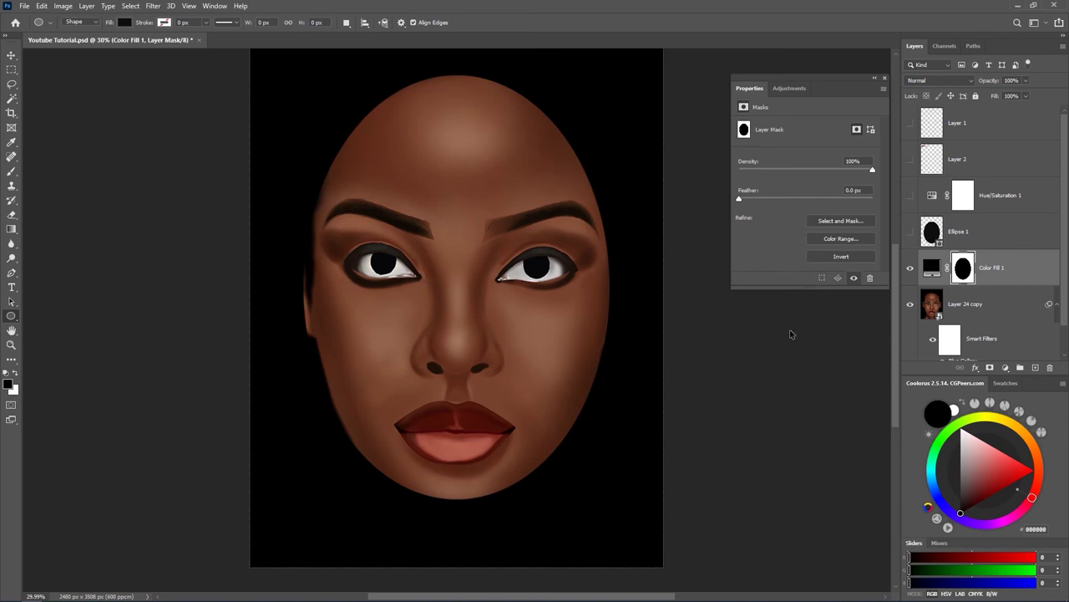
Step: Transform the oval mask of Color Fill 1 to make it larger and tilt it slightly to fit the face and chin
key("ctrl+t")
left_click_drag(456, 498, 456, 519)
left_click_drag(627, 71, 637, 98)
left_click_drag(325, 61, 322, 57)
left_click_drag(587, 535, 593, 538)
left_click(552, 23)
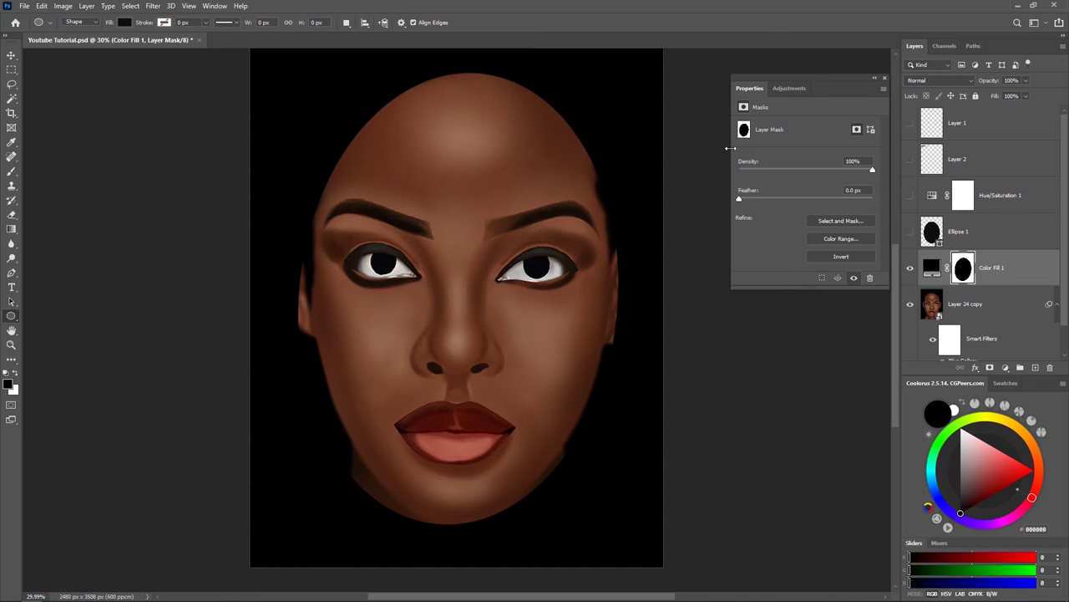
Step: Soften the Color Fill 1 mask with a feather of about 121.8 px
double_click(962, 267)
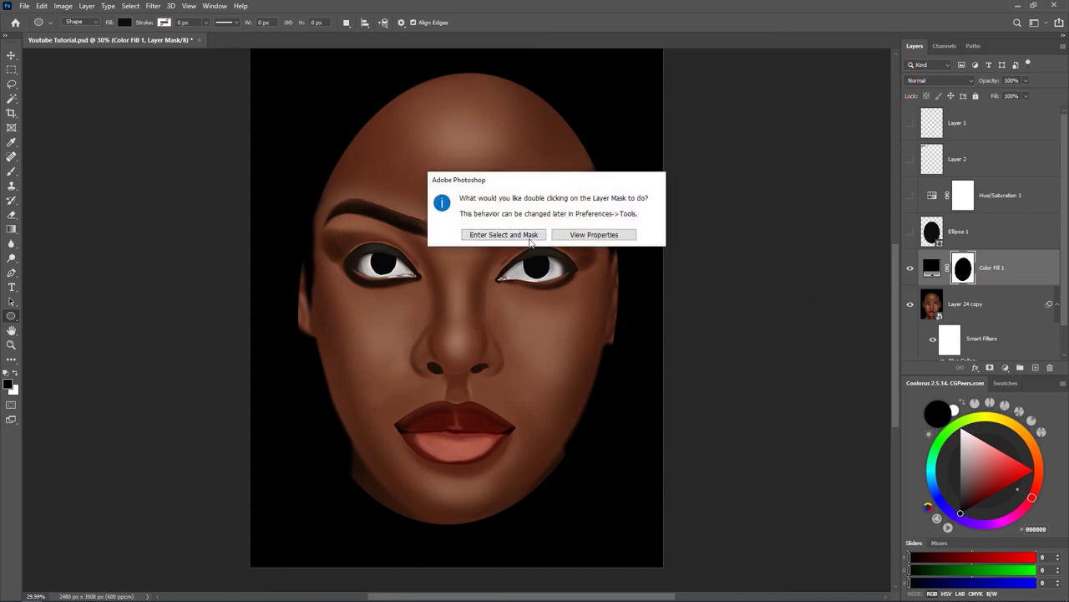
left_click(594, 235)
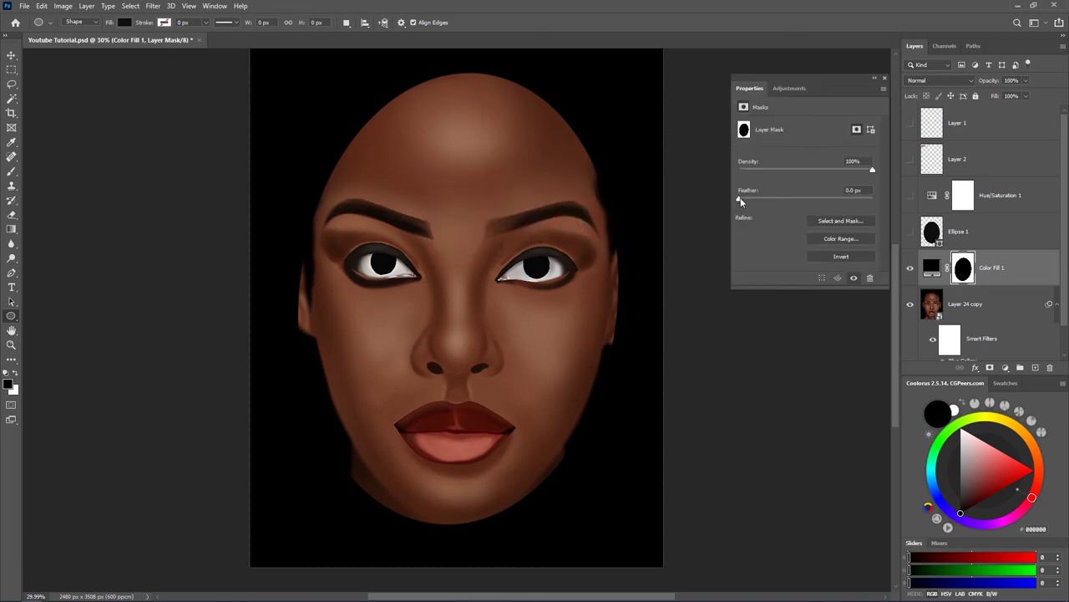
left_click_drag(777, 199, 807, 203)
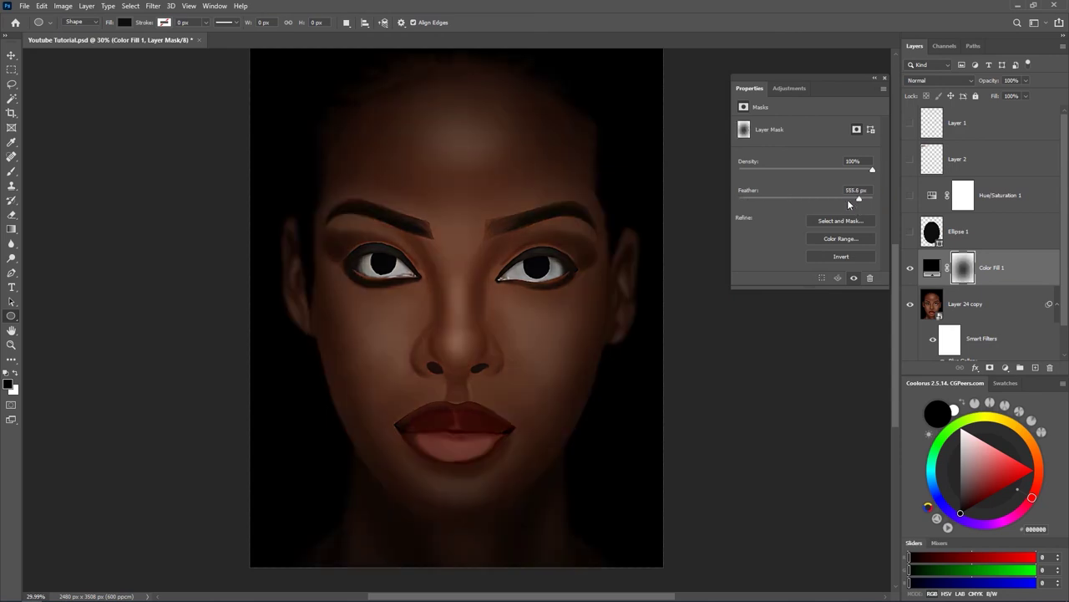
left_click_drag(856, 201, 830, 202)
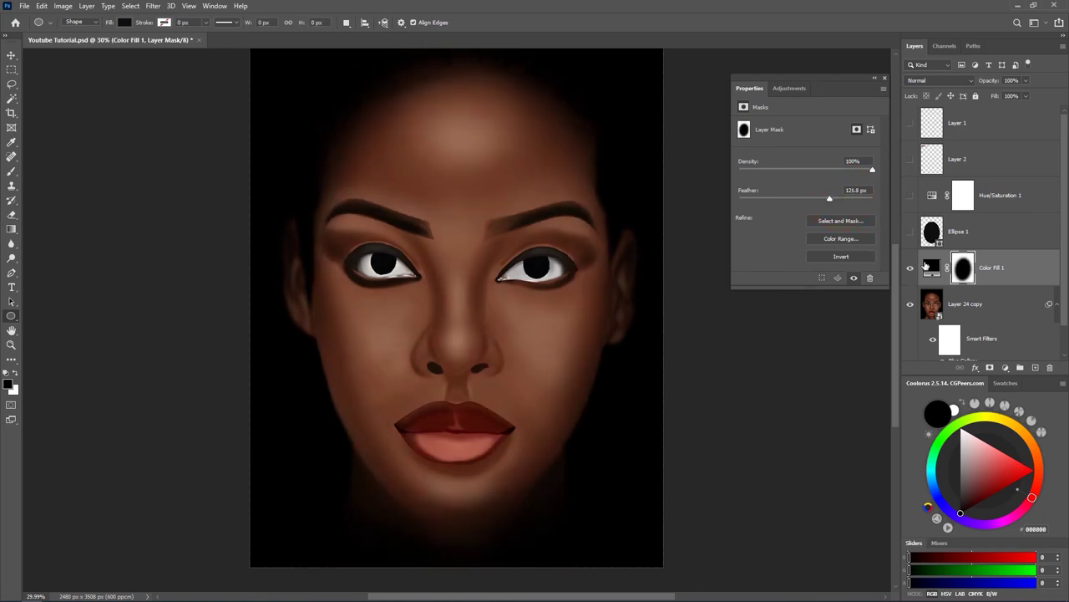
Step: Change the colour of the Color Fill 1 layer from black to a very dark red
double_click(930, 267)
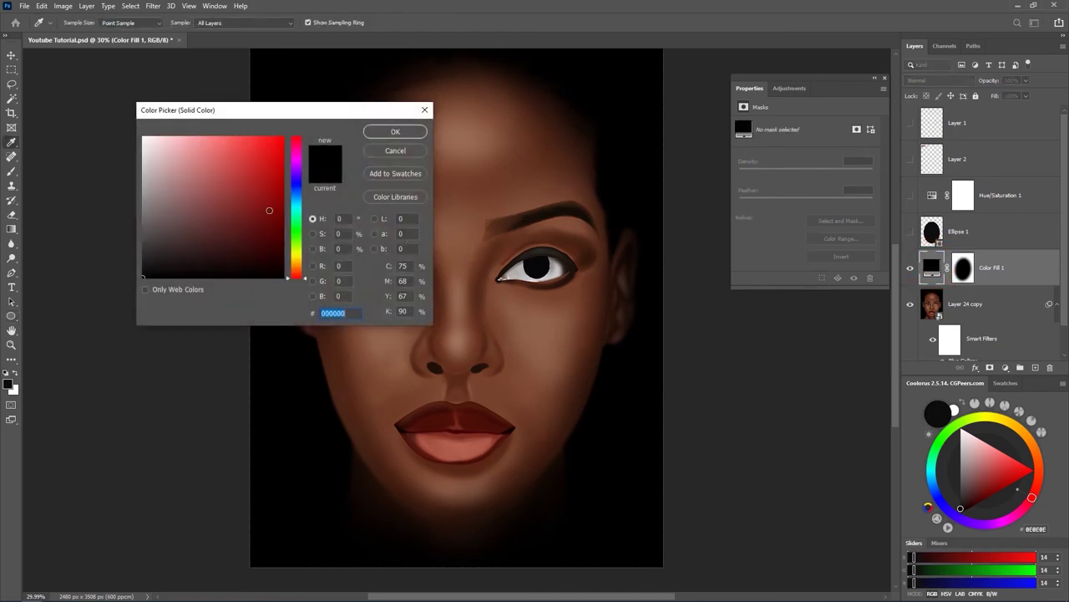
left_click(280, 191)
left_click_drag(281, 192, 280, 265)
left_click(396, 131)
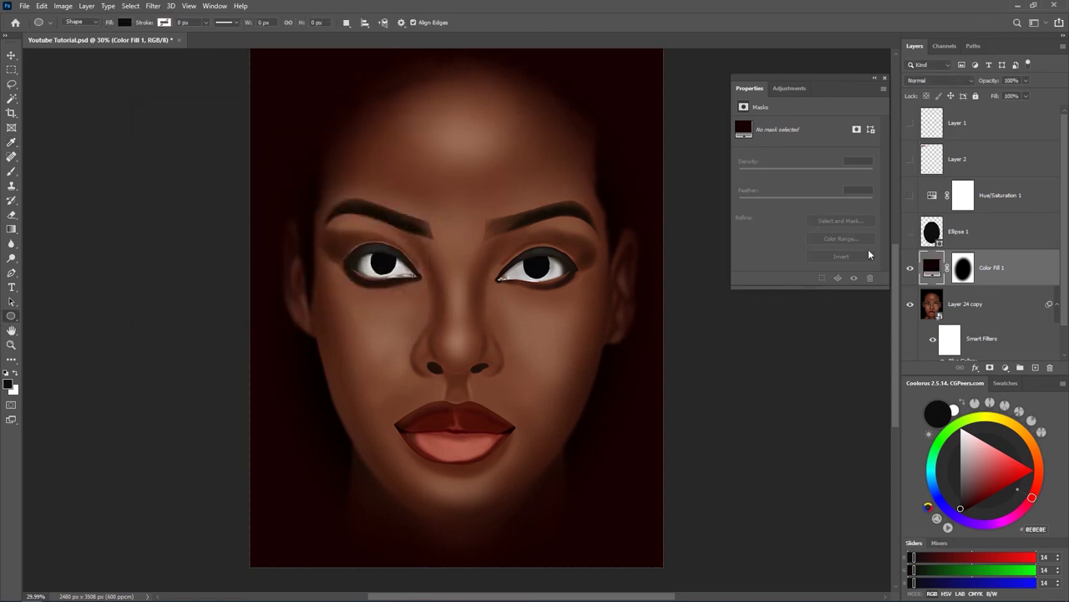
Step: Fine-tune the feather of the Color Fill 1 mask with density at 100% and set the layer's opacity to 70%
left_click(956, 267)
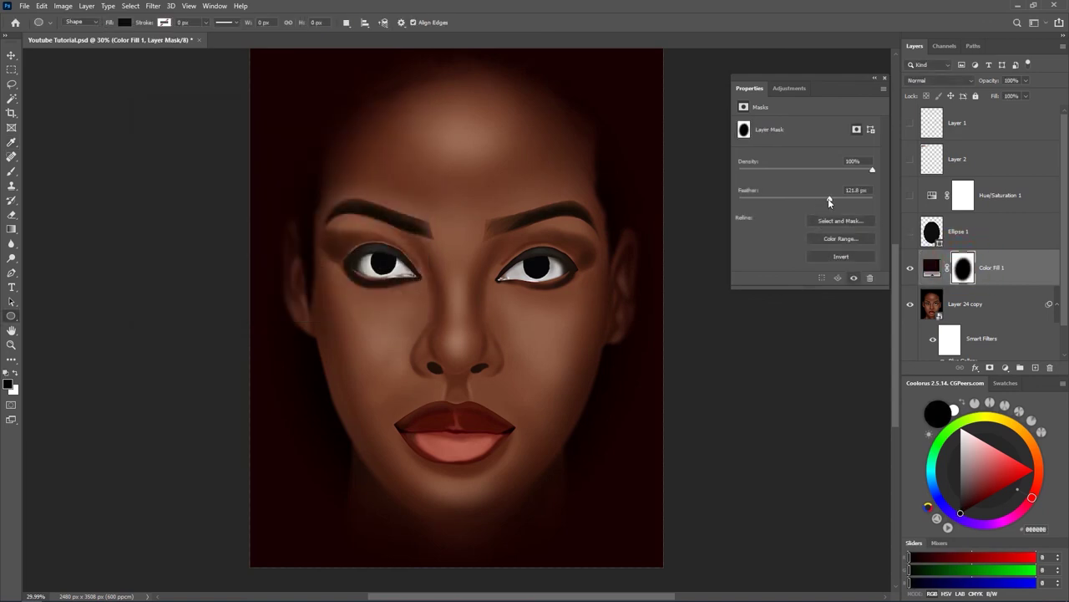
mouse_move(842, 201)
left_mouse_down()
mouse_move(818, 201)
mouse_move(834, 200)
left_mouse_up()
mouse_move(874, 170)
left_mouse_down()
mouse_move(829, 170)
mouse_move(877, 173)
left_mouse_up()
left_click(931, 267)
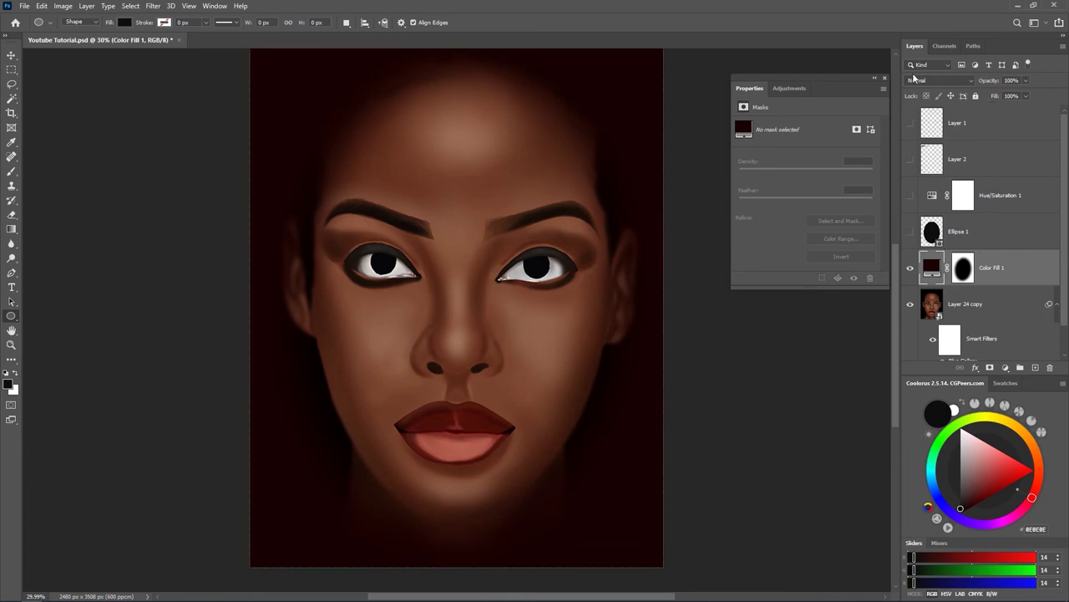
mouse_move(993, 80)
left_mouse_down()
mouse_move(969, 80)
mouse_move(987, 81)
left_mouse_up()
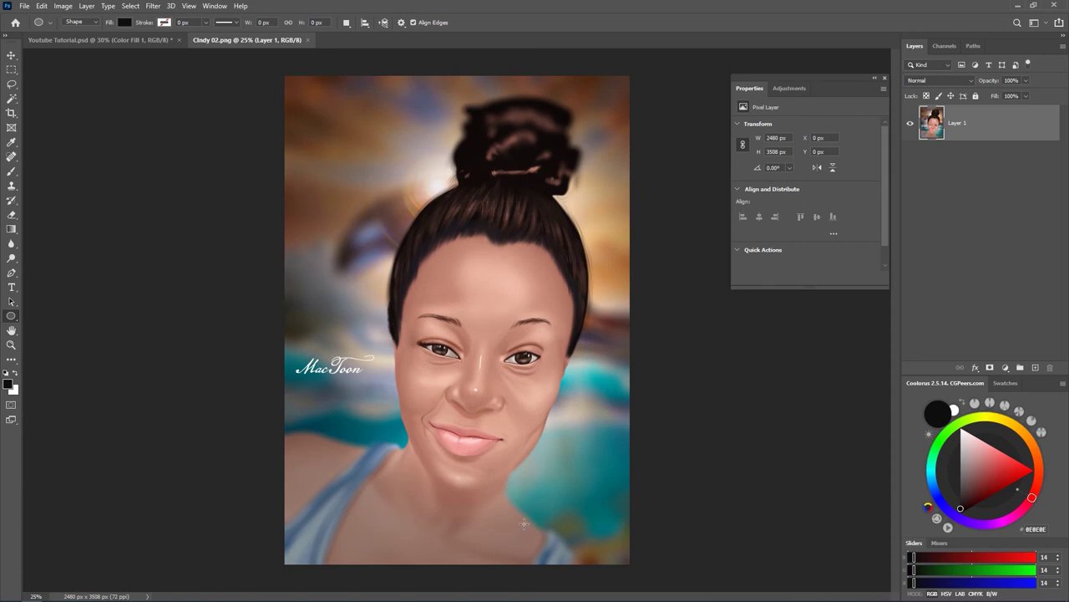
Step: Close the other portrait image and the floating layer properties to return to the unobstructed painting
left_click(306, 41)
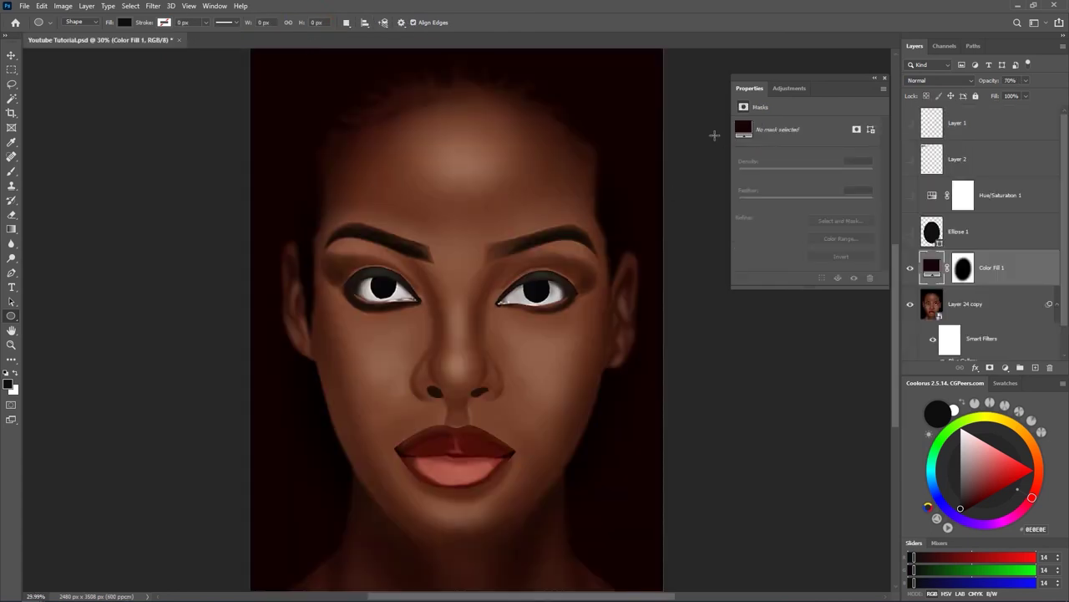
left_click(885, 78)
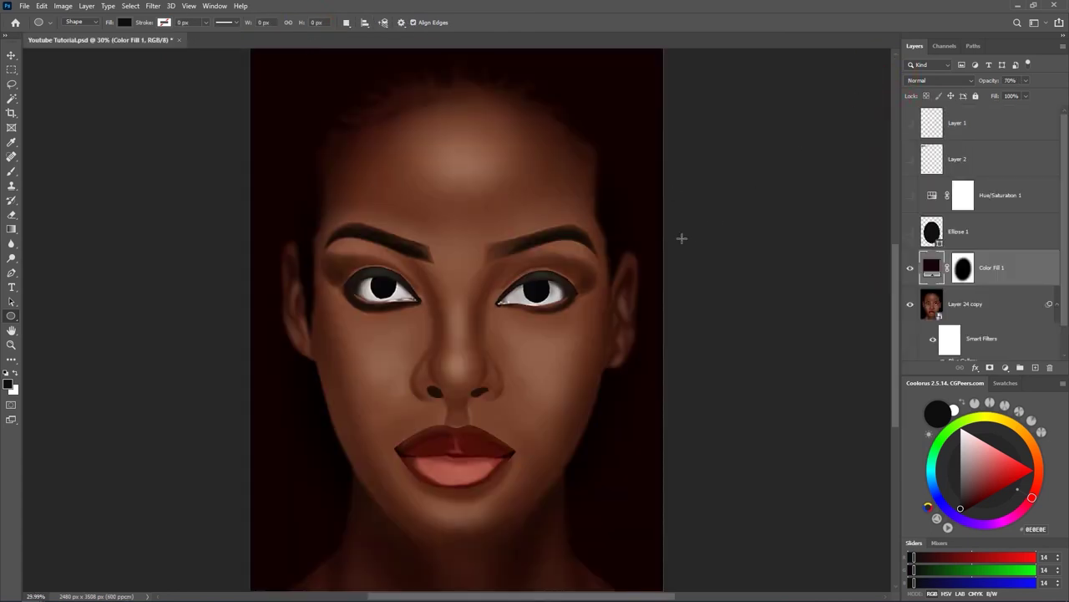